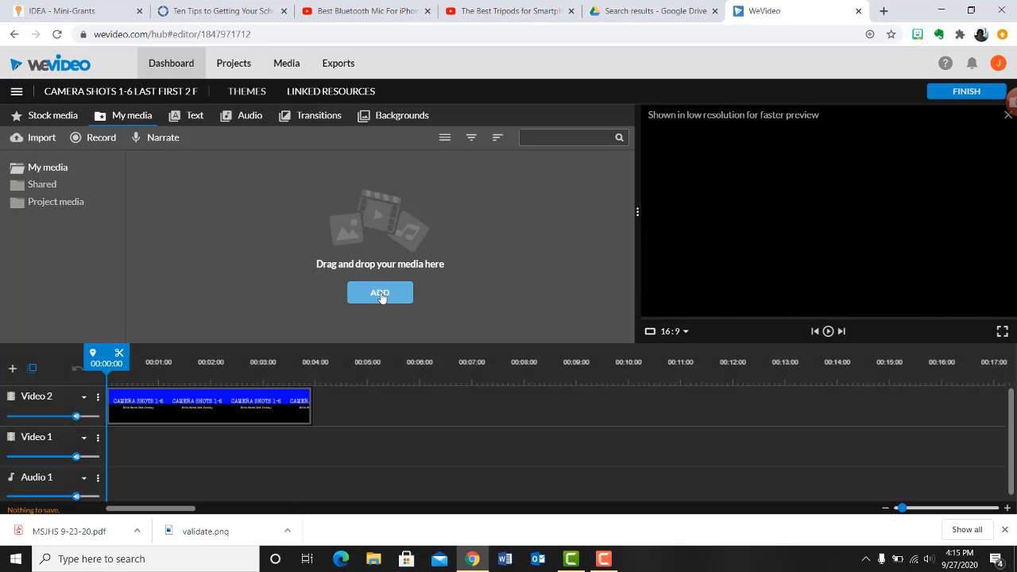
Start a media import from Google Drive, search for "2 F" and open the first listed student's 2 F Tech 2 folder
click(380, 293)
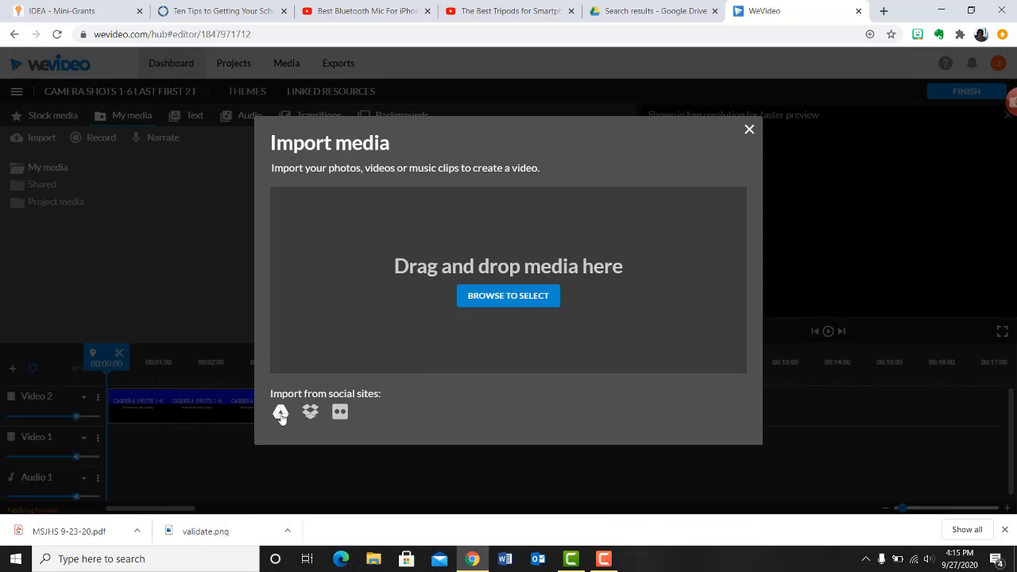
click(280, 412)
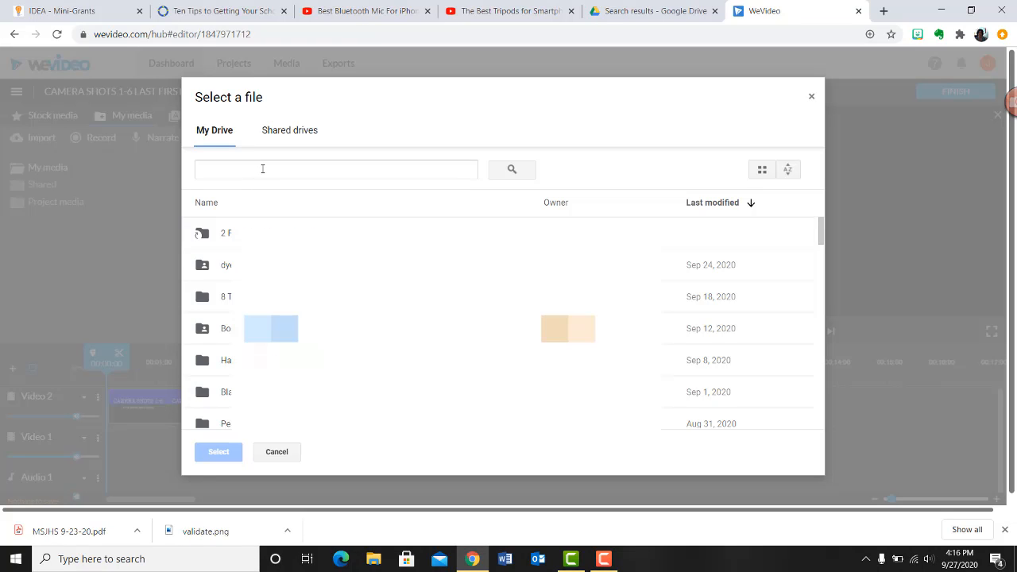
click(263, 169)
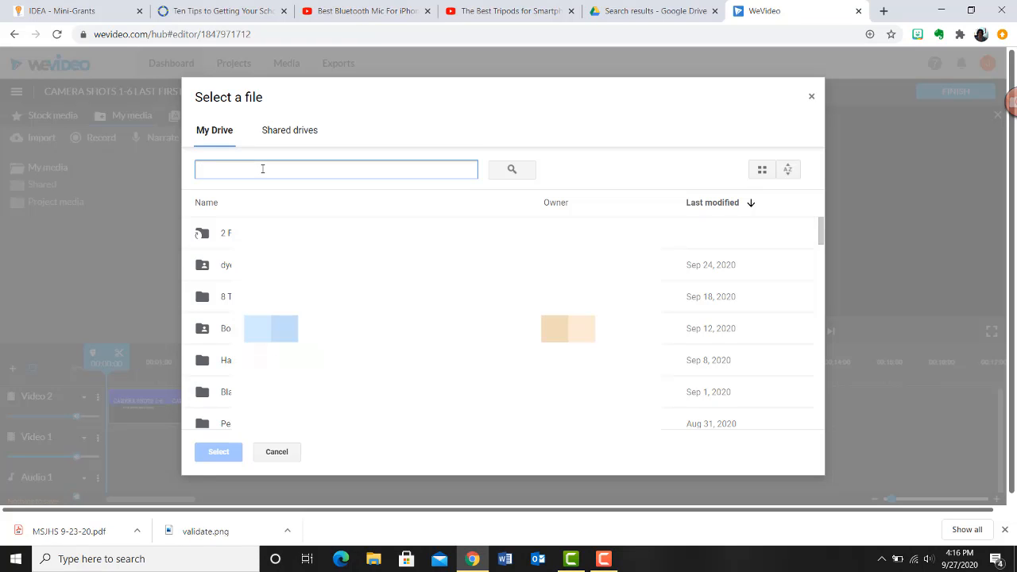
text(2 F)
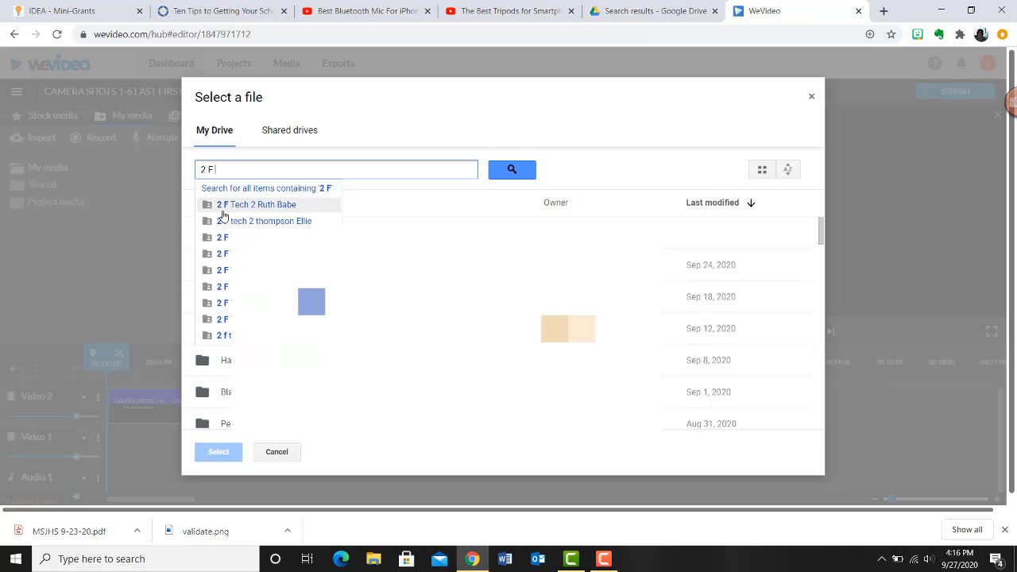
click(230, 203)
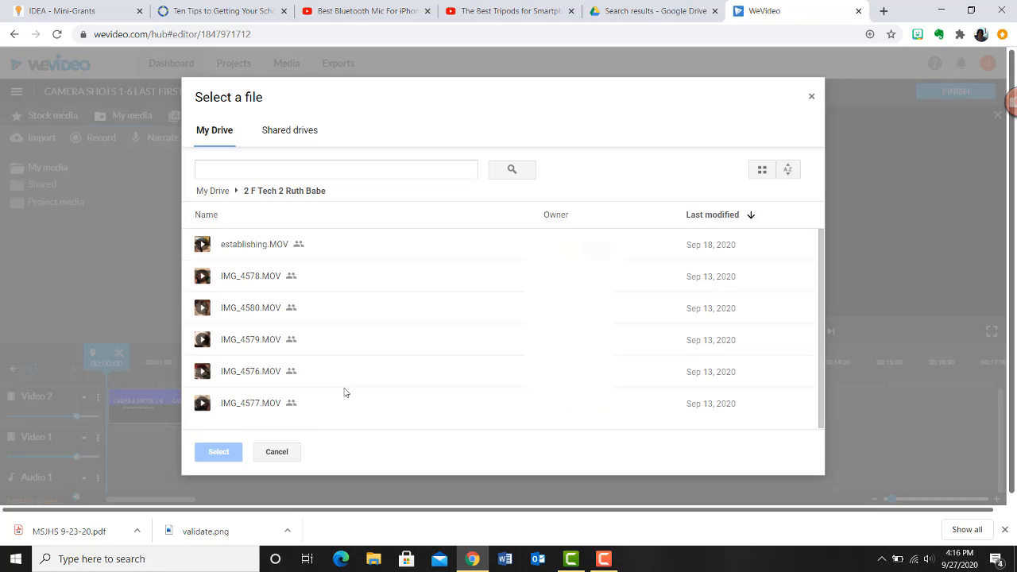
Import all six videos in the folder, from establishing.MOV through IMG_4577.MOV
click(249, 250)
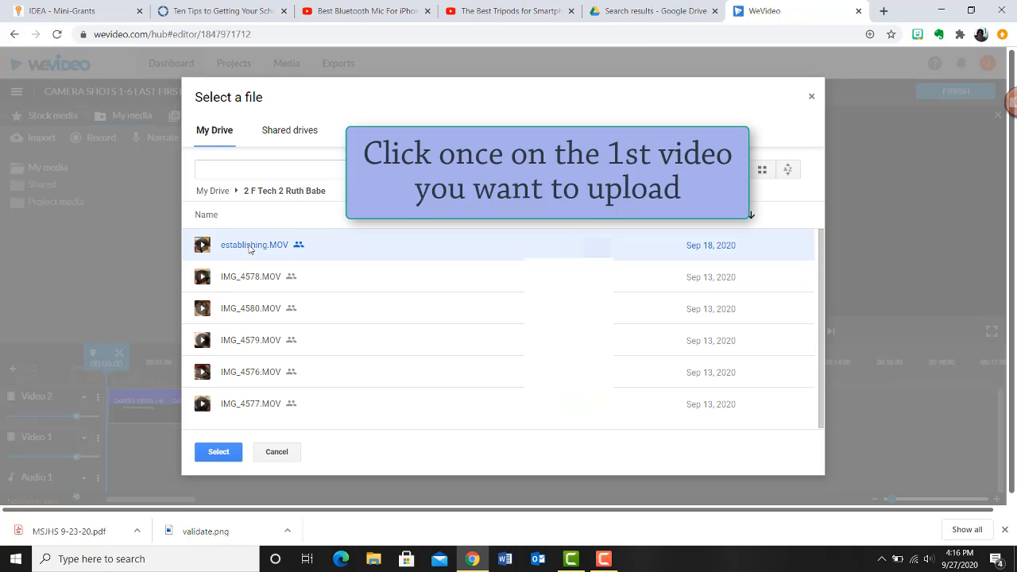
shift+click(265, 405)
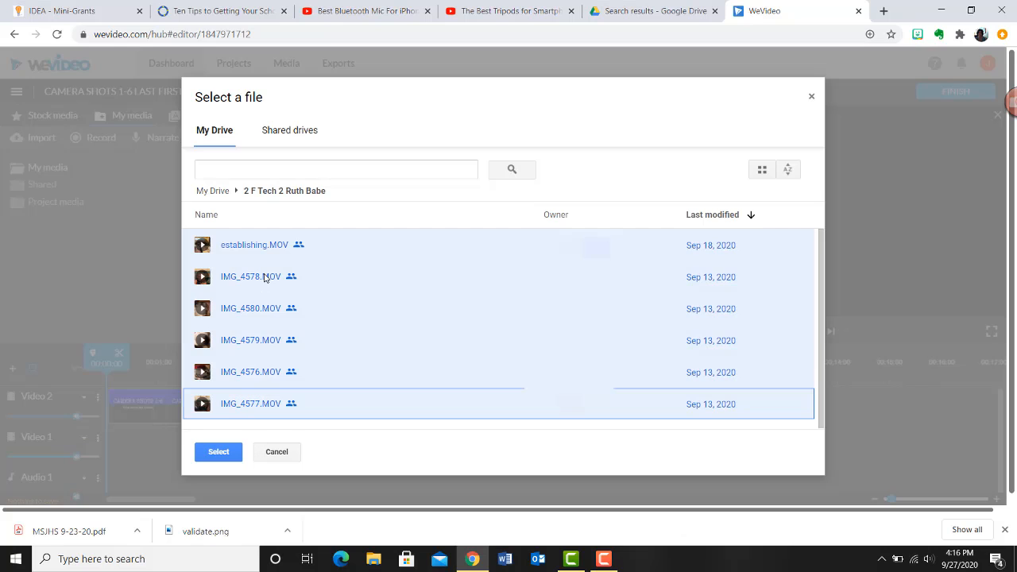
click(218, 451)
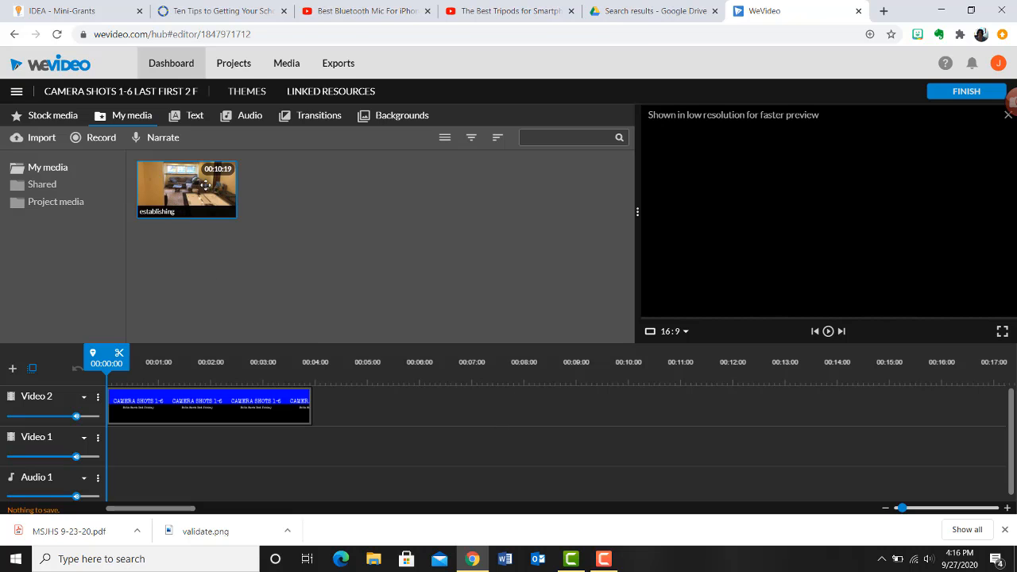
Place the establishing clip directly after the title on the Video 2 track and trim its end to 00:13:03
drag(186, 185, 335, 398)
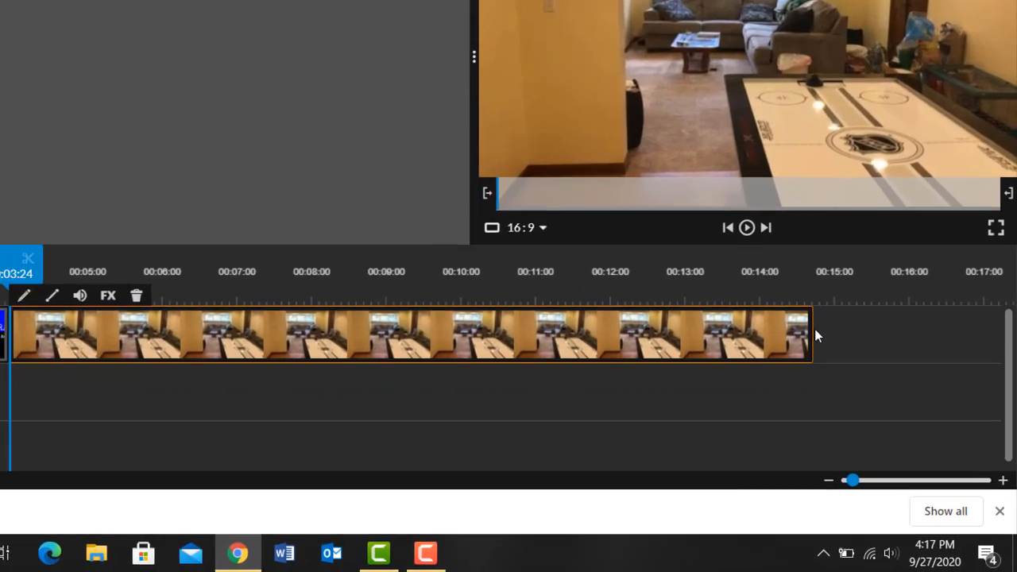
click(813, 333)
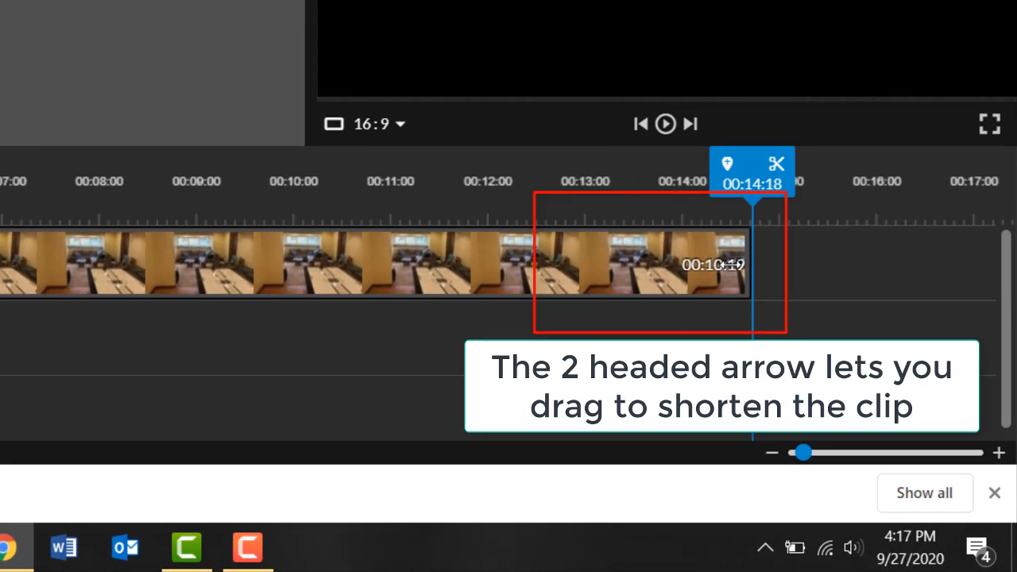
drag(735, 266, 591, 284)
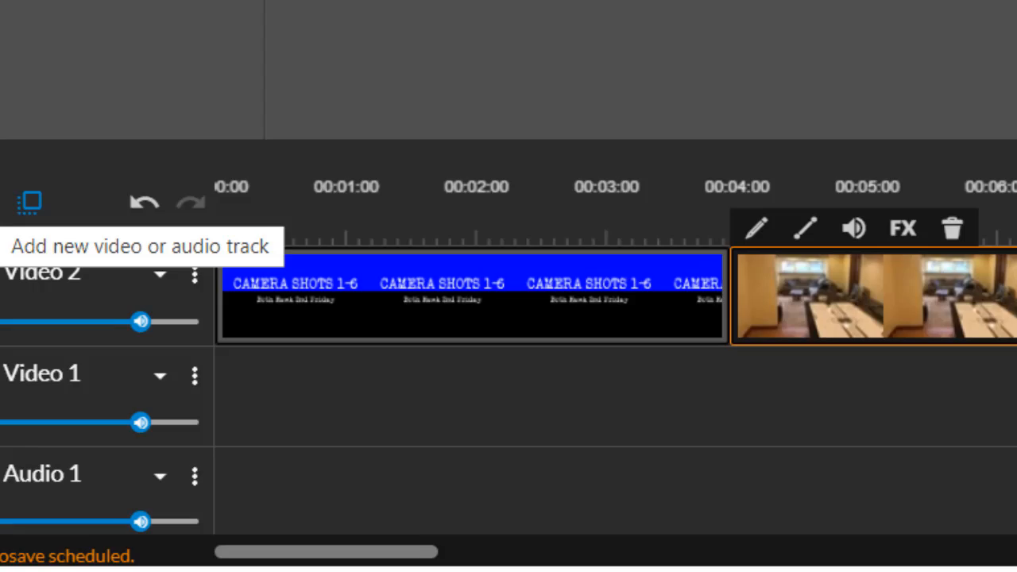
Add a new video track named Video 3 to the timeline
click(33, 181)
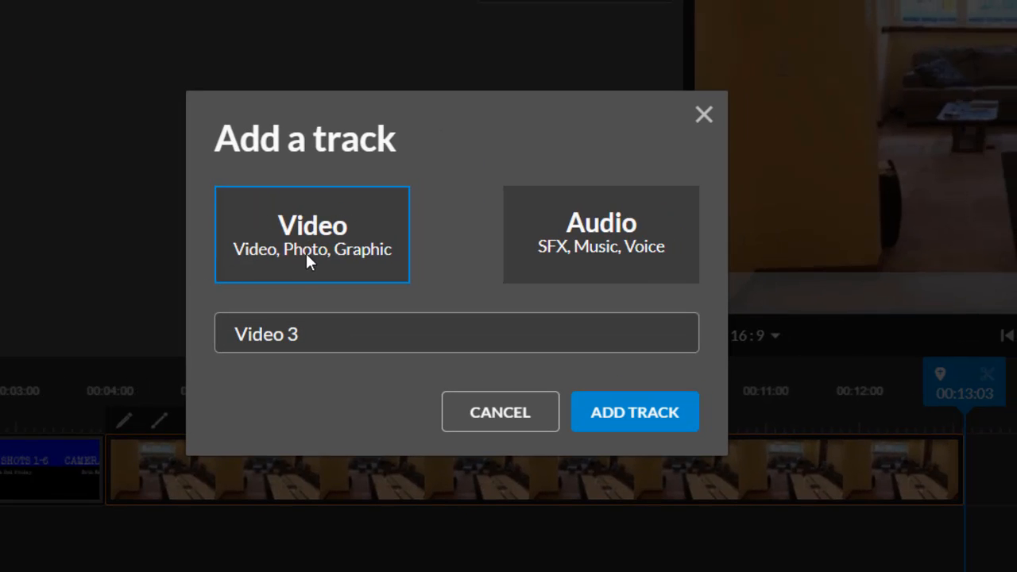
click(638, 424)
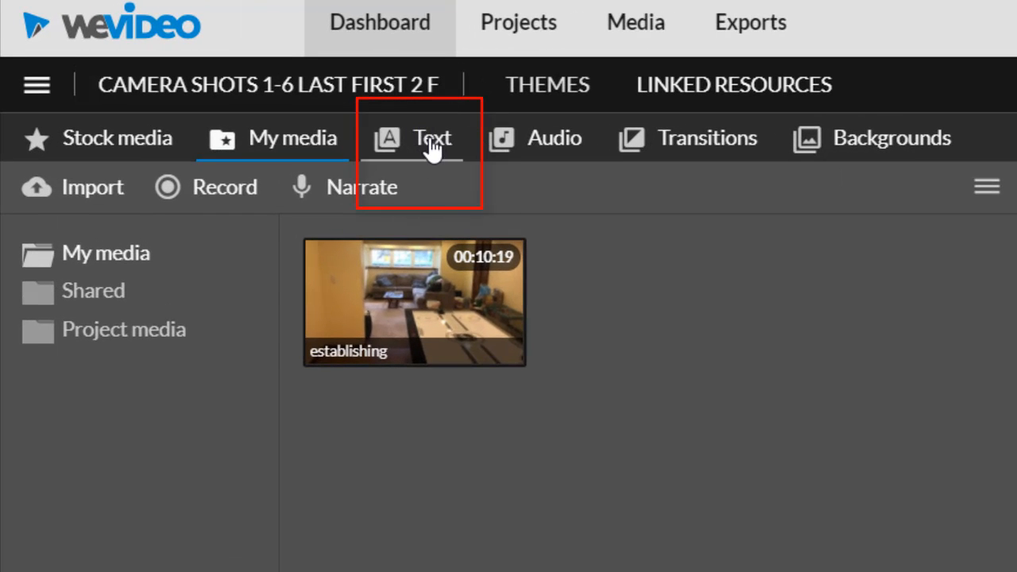
Place a static Basic text title on Video 3 above the start of the establishing clip and extend it to the clip's end at 00:13:03
click(432, 148)
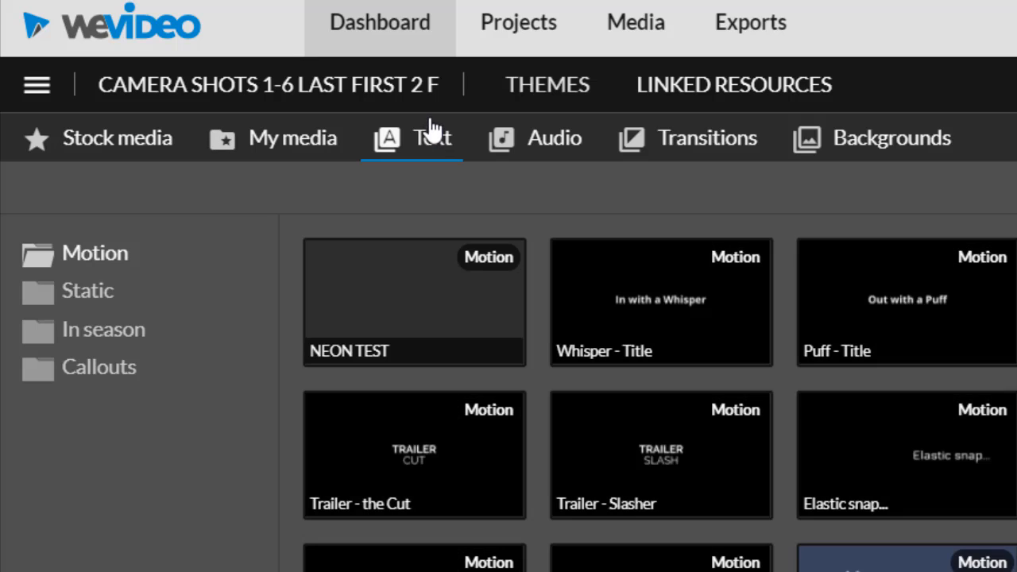
click(96, 303)
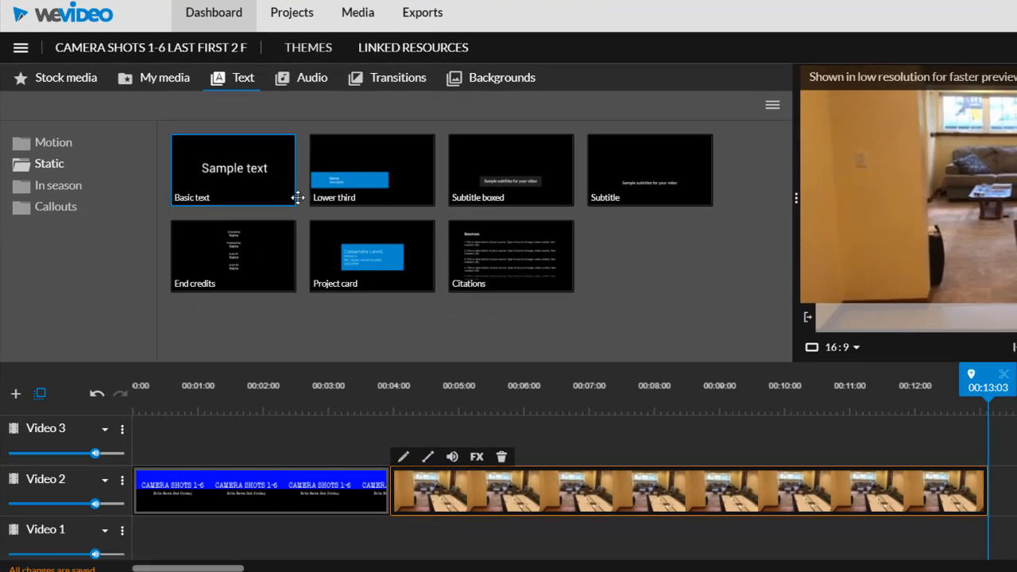
drag(295, 198, 413, 429)
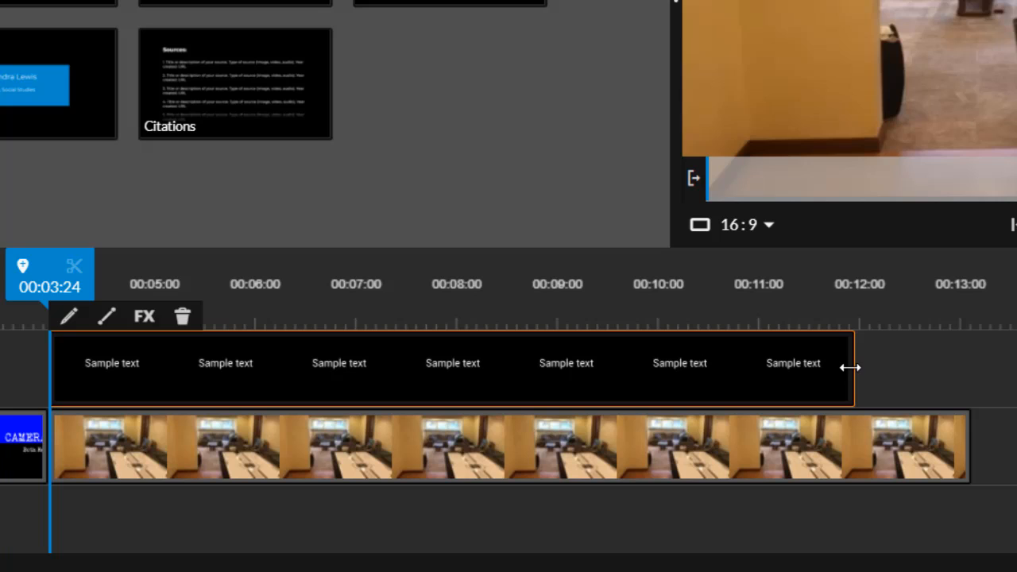
drag(872, 395, 969, 365)
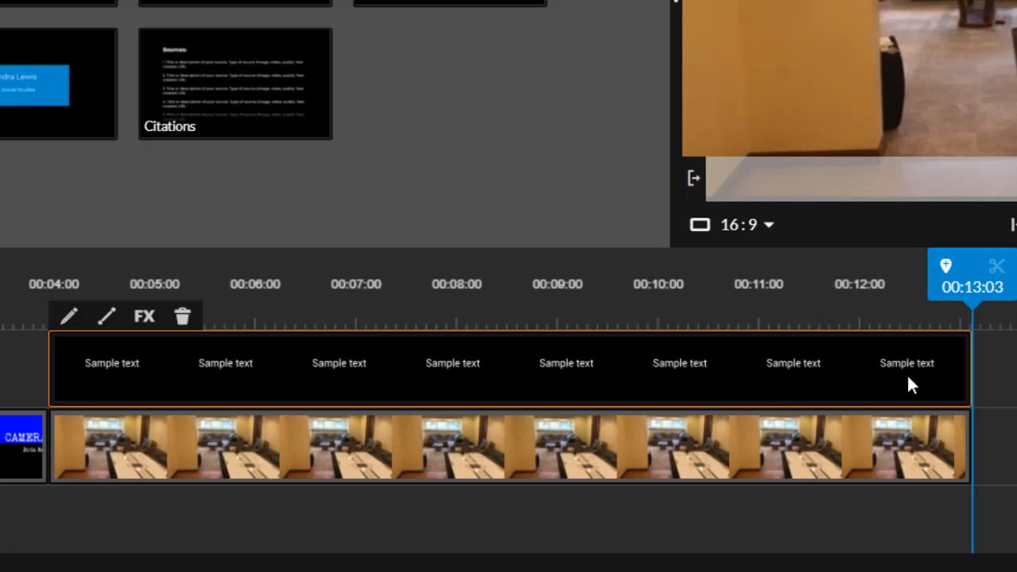
mouse_move(965, 370)
mouse_down()
mouse_move(913, 386)
mouse_move(716, 389)
mouse_move(960, 380)
mouse_up()
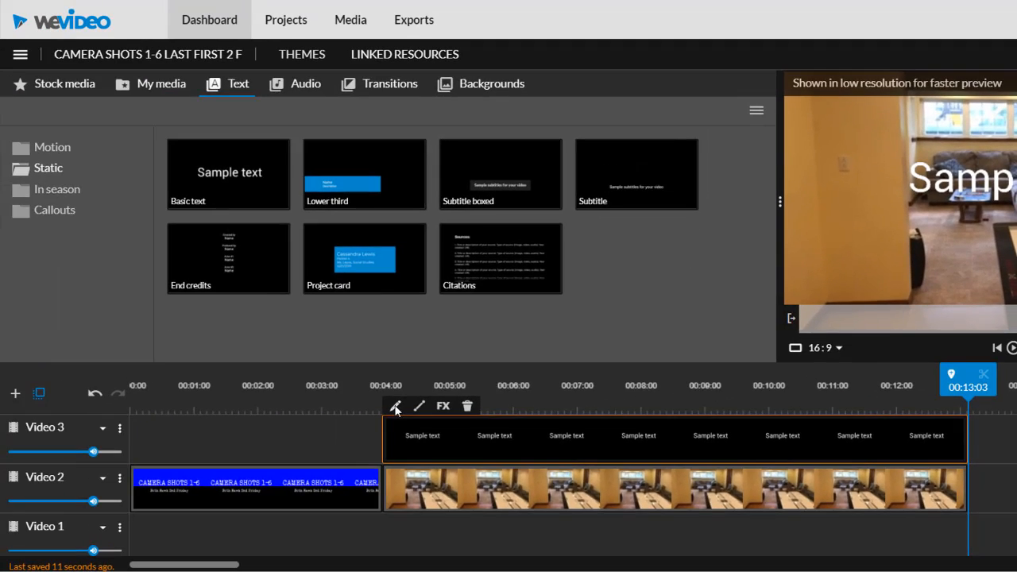
Replace the title's sample text with "Master/Establishing Shot" and "Sets the scene" on a second line
click(69, 317)
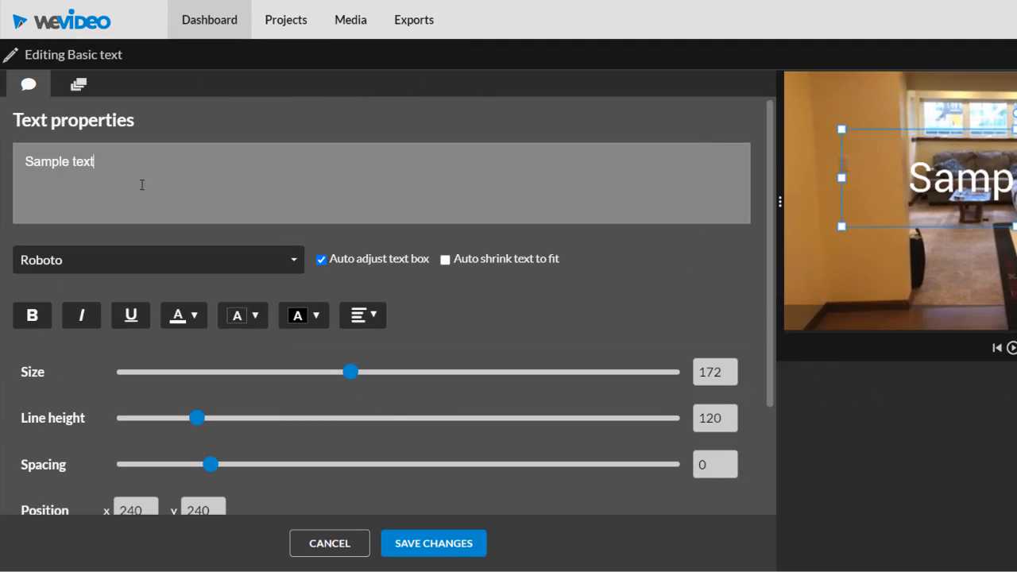
drag(91, 163, 2, 166)
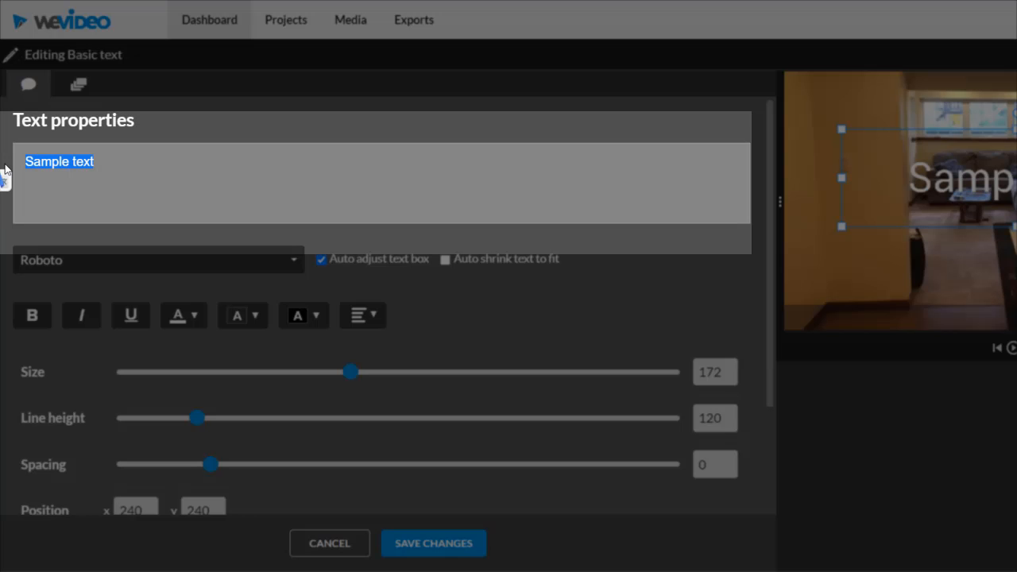
text(Master)
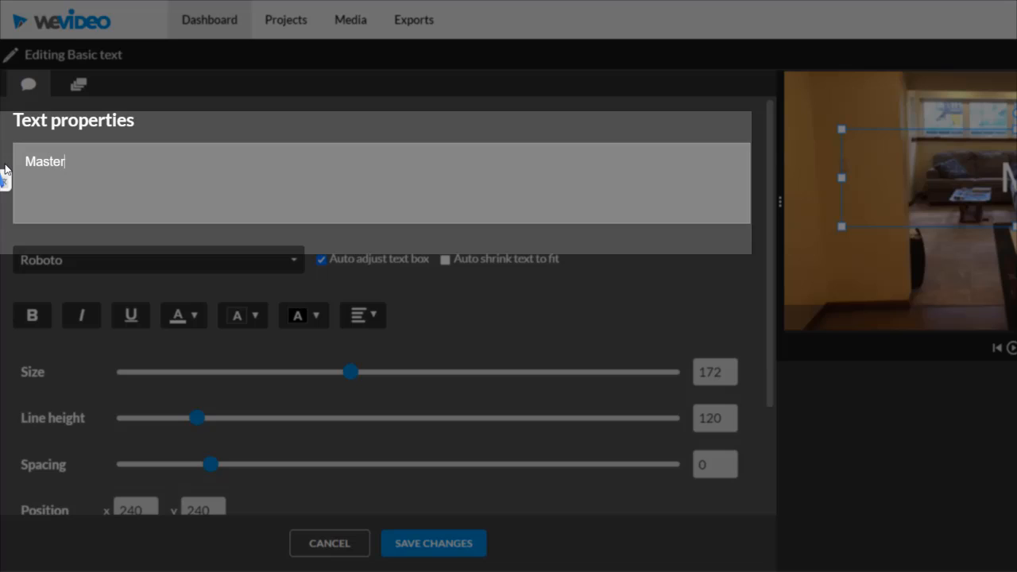
text(/Establishin)
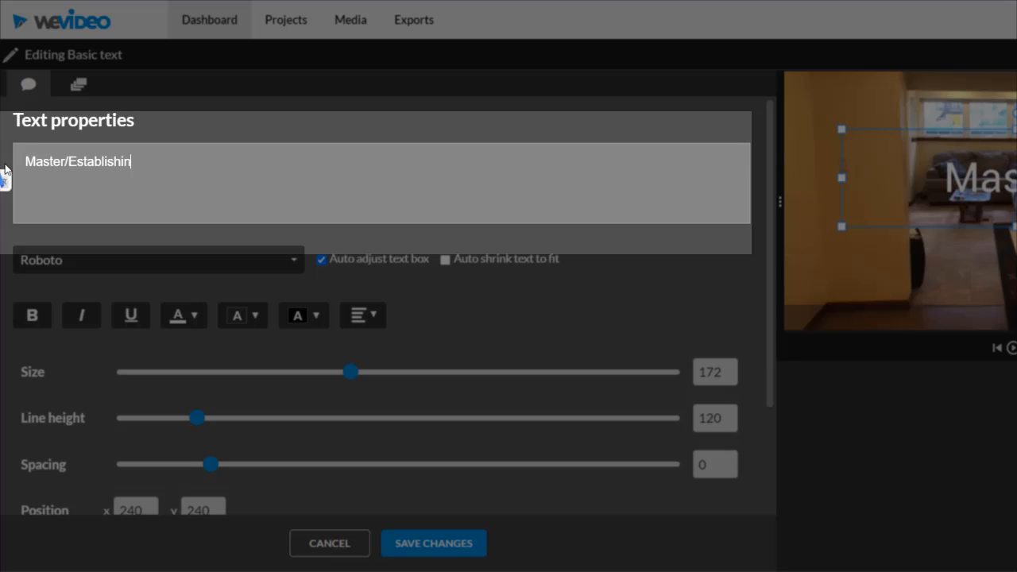
text(g Shot)
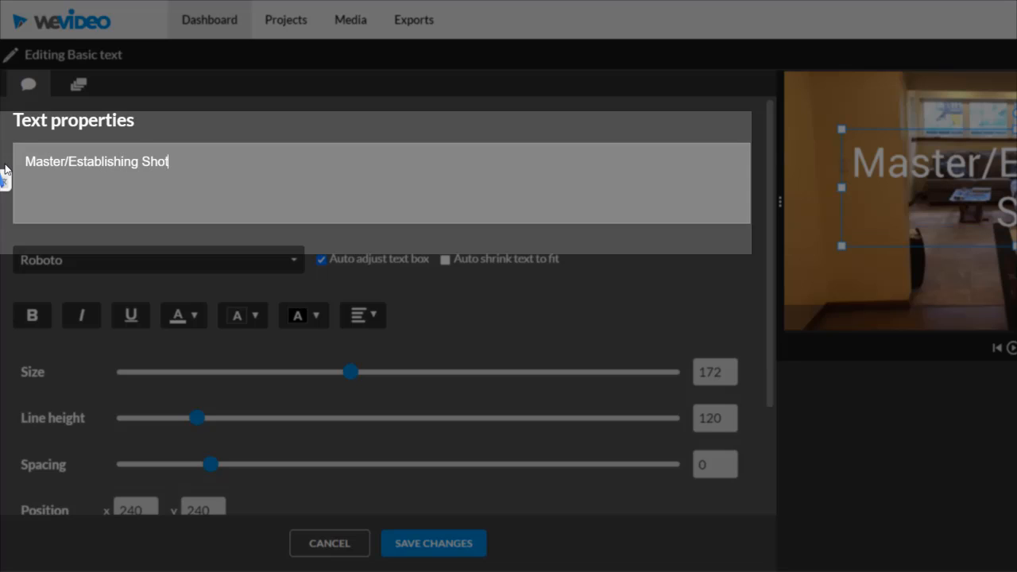
key(Return)
text(Sets the )
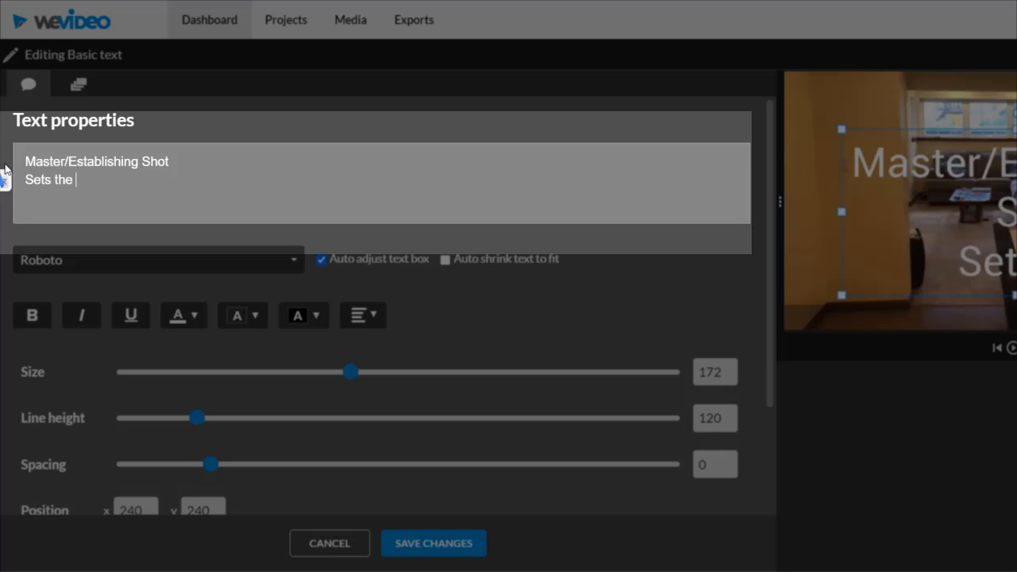
text(scene)
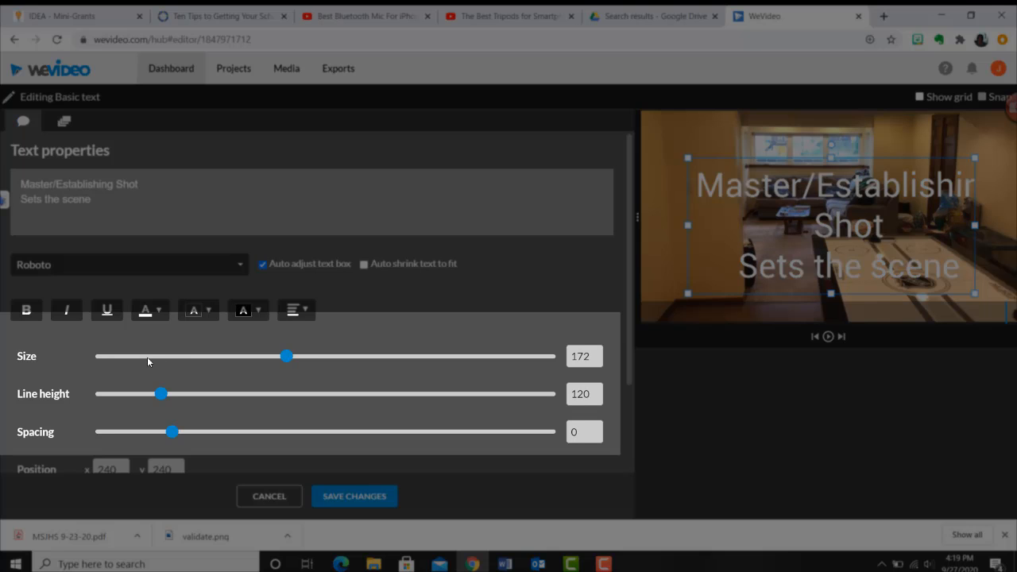
Set the title's text size to 72 and give it a dark brown background colour
click(147, 357)
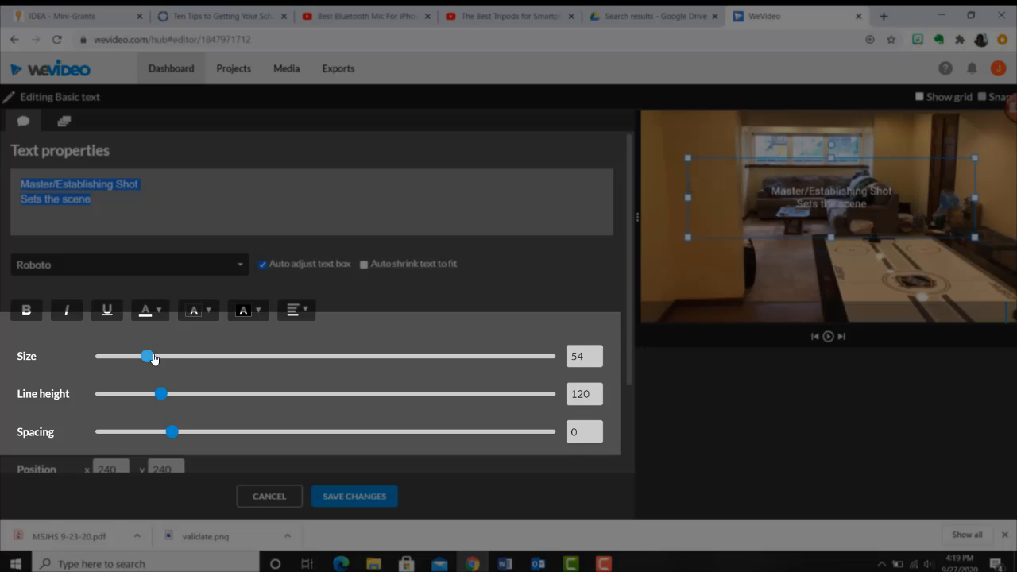
drag(154, 358, 171, 358)
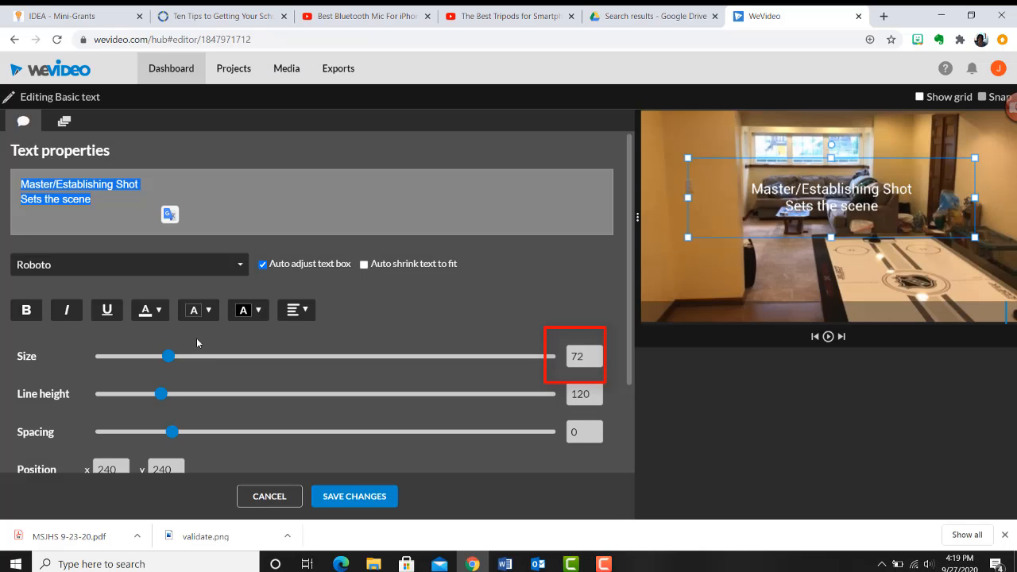
click(259, 312)
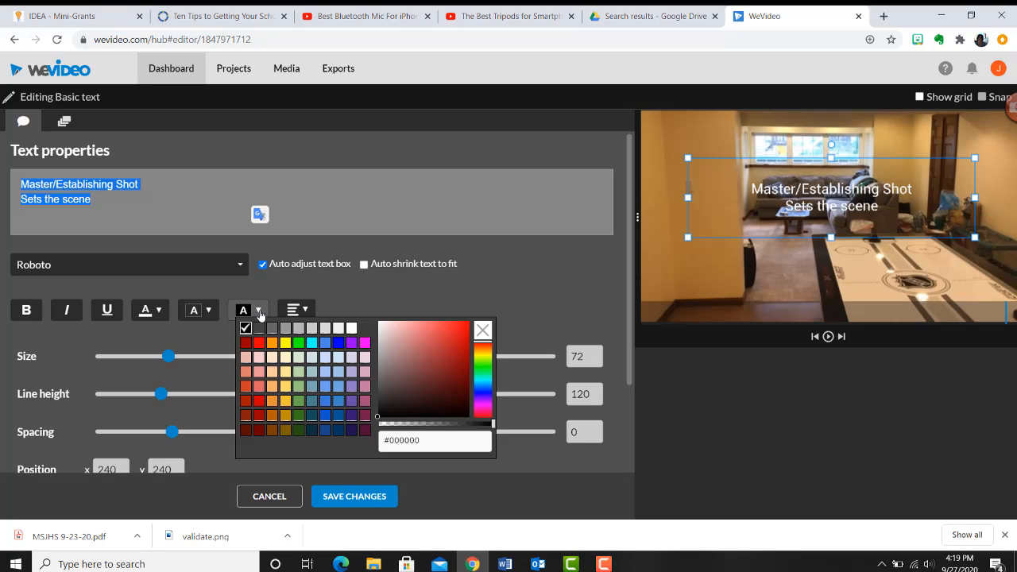
click(272, 431)
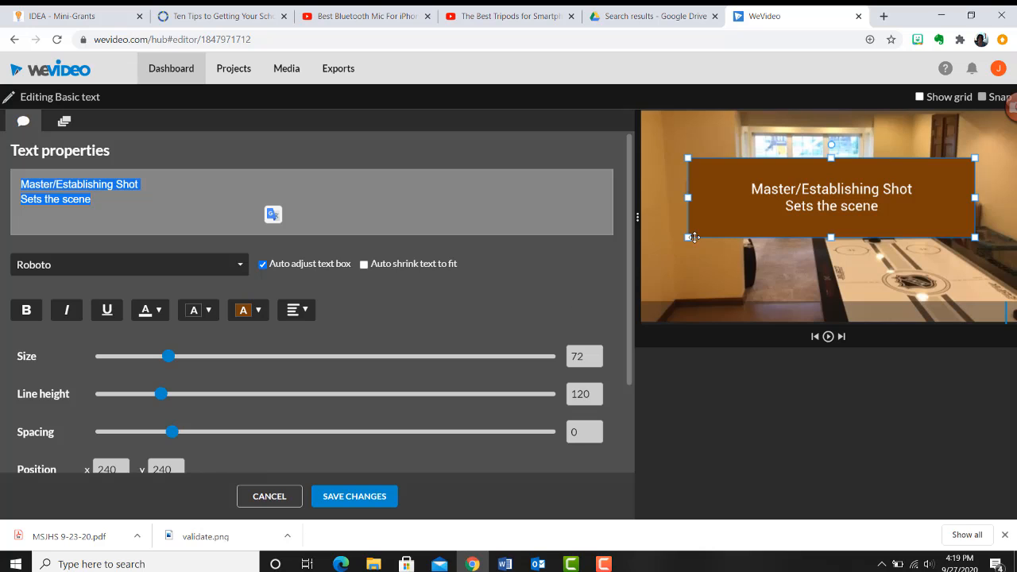
Shrink the text box around the title, move it to about x 349, y 48 near the frame's upper edge, and preview the playback
drag(688, 236, 761, 217)
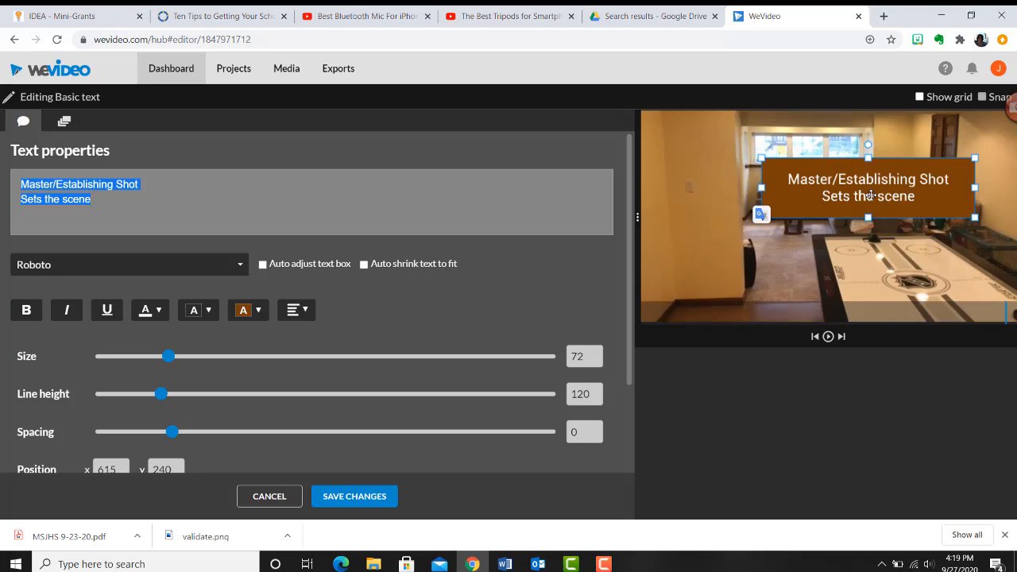
drag(870, 194, 824, 143)
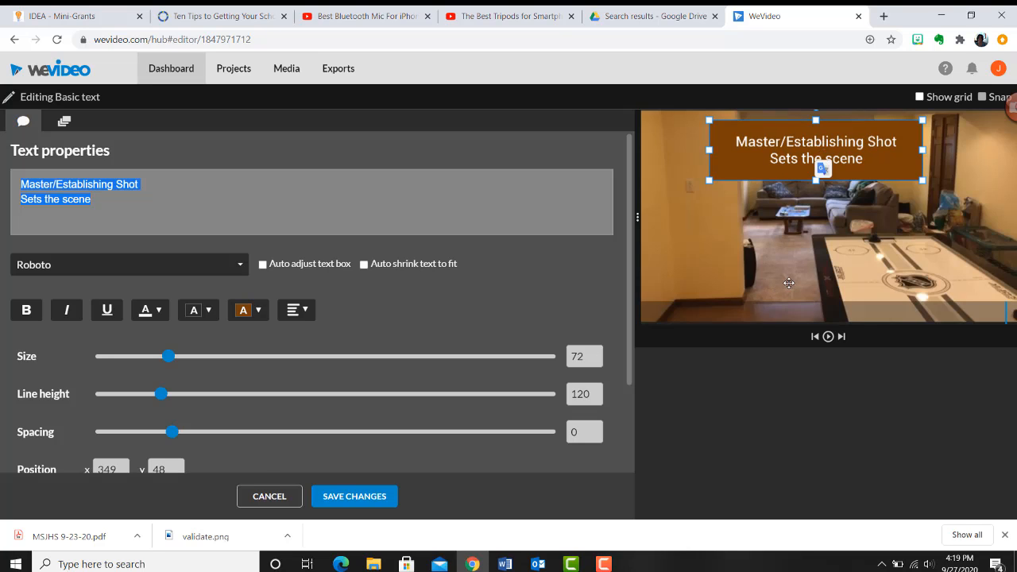
click(829, 337)
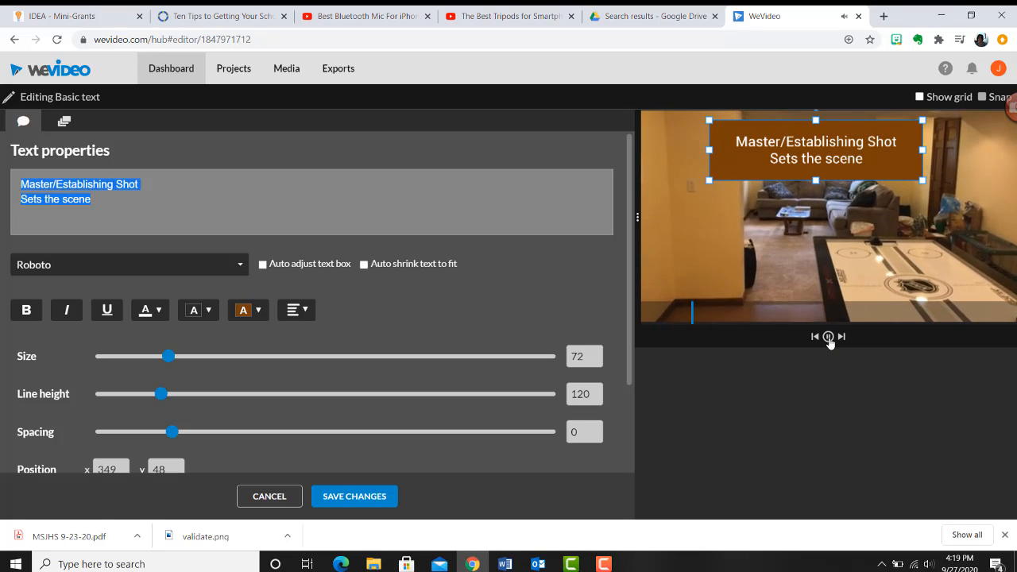
click(829, 337)
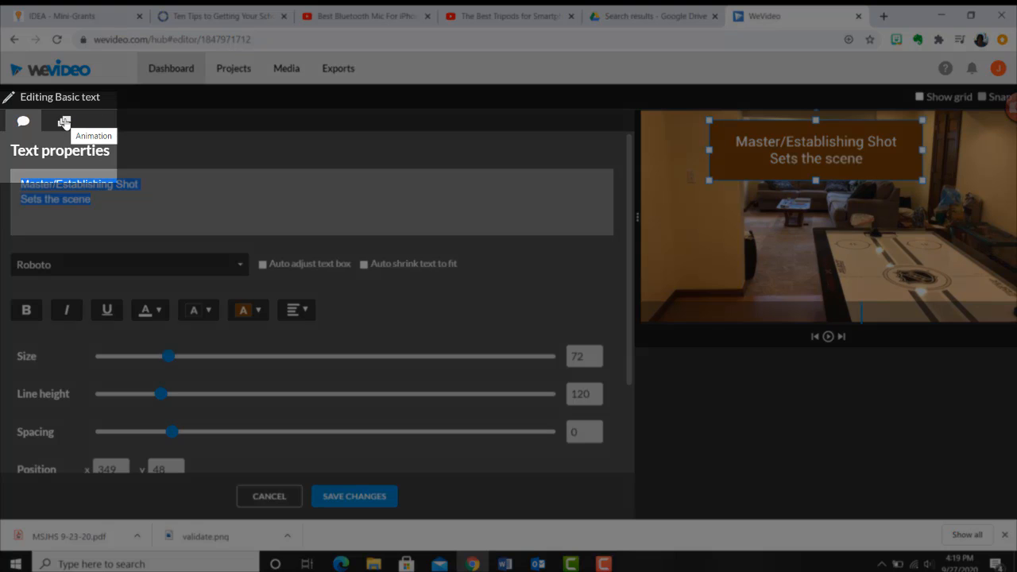
Enable the Fade animation on the "Master/Establishing Shot" title and save the changes
click(64, 122)
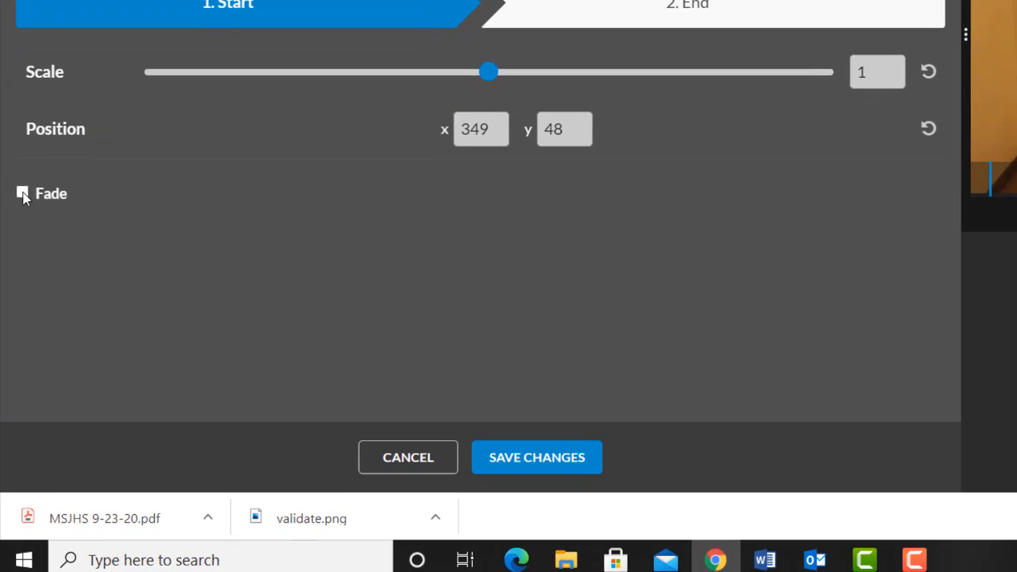
click(14, 321)
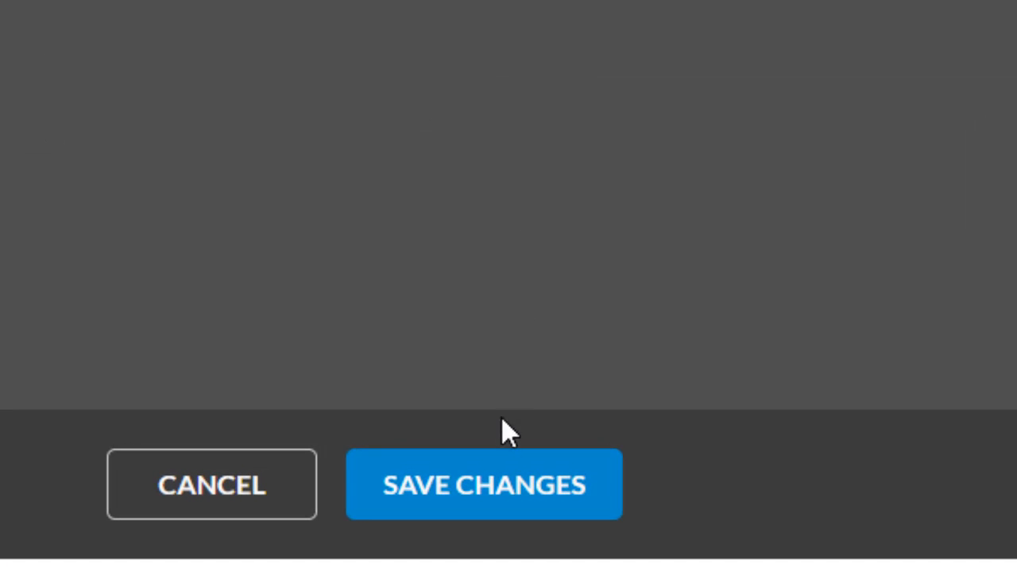
click(508, 504)
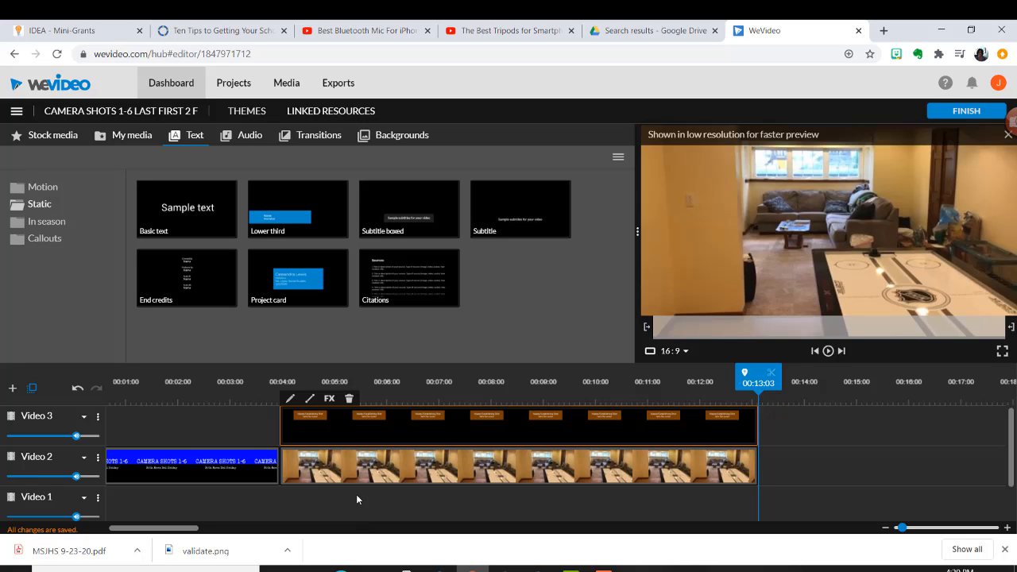
Enable the Fade animation on the establishing clip in Video 2, save it, and reopen the clip to check its transform settings
double_click(459, 470)
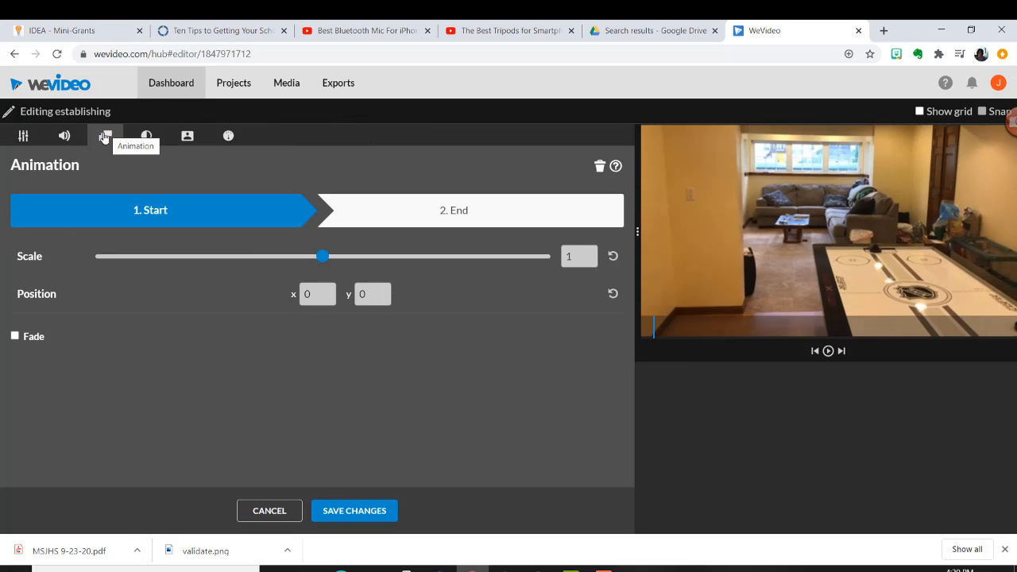
click(23, 136)
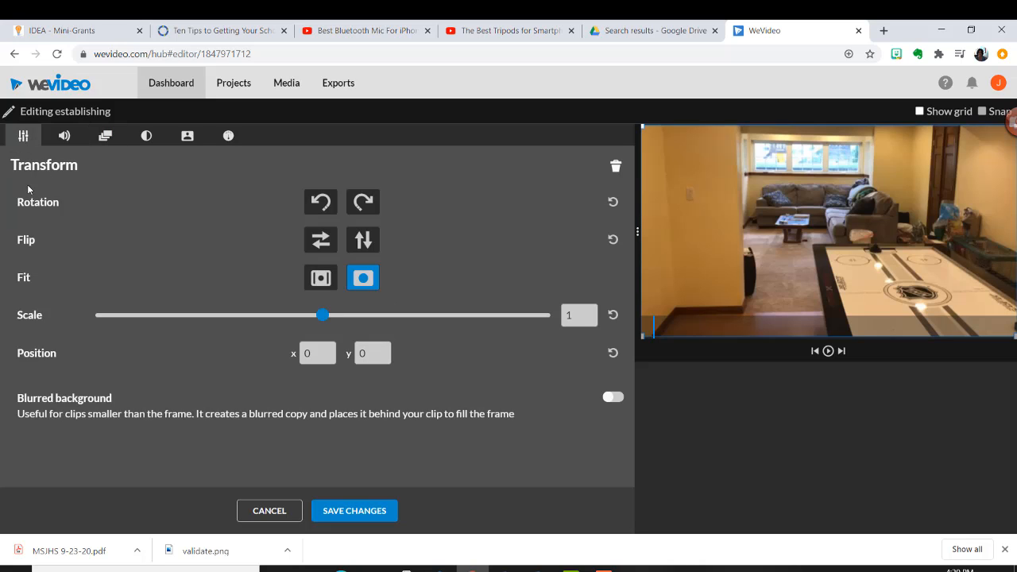
click(105, 137)
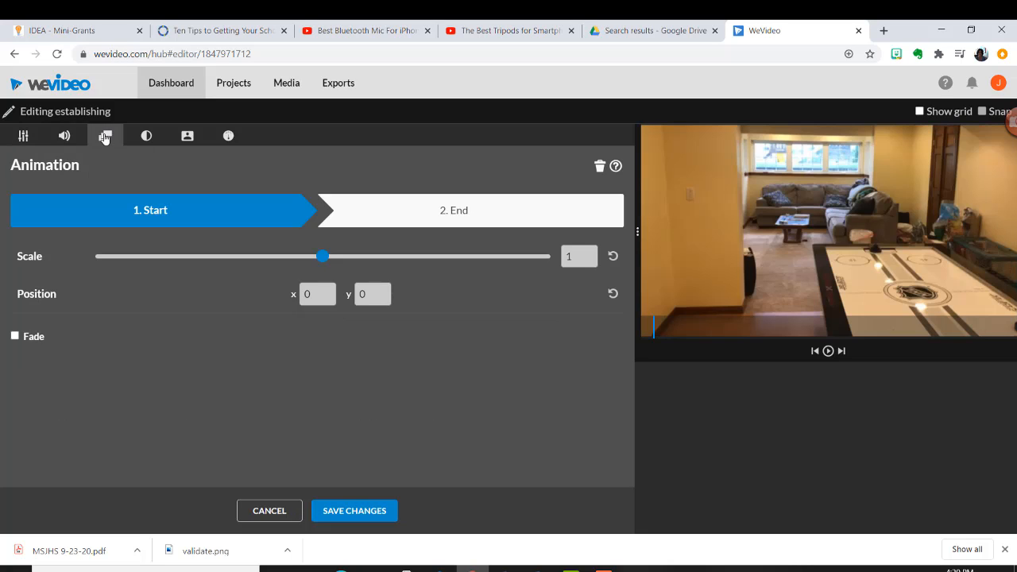
click(14, 336)
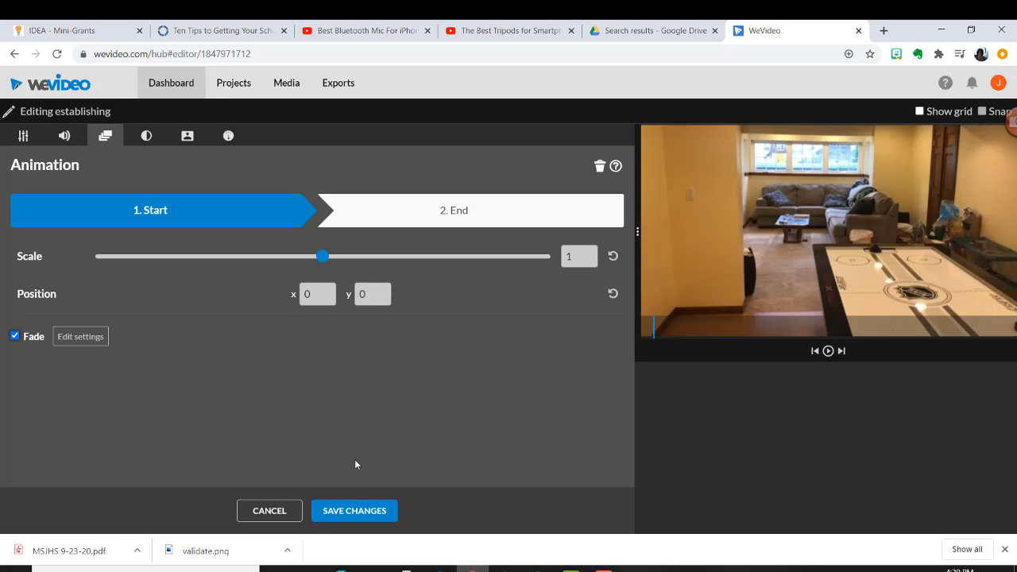
click(352, 511)
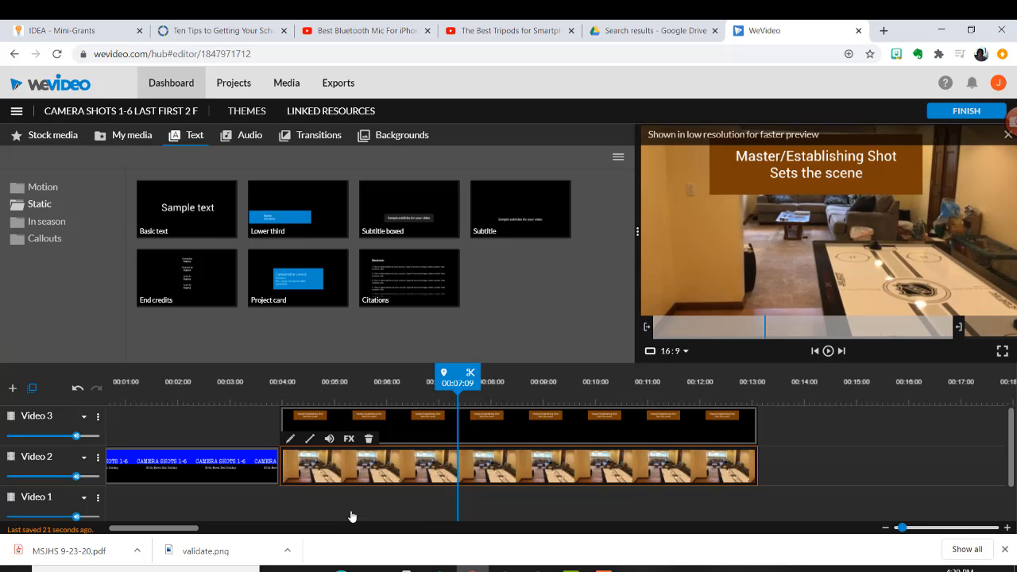
double_click(410, 463)
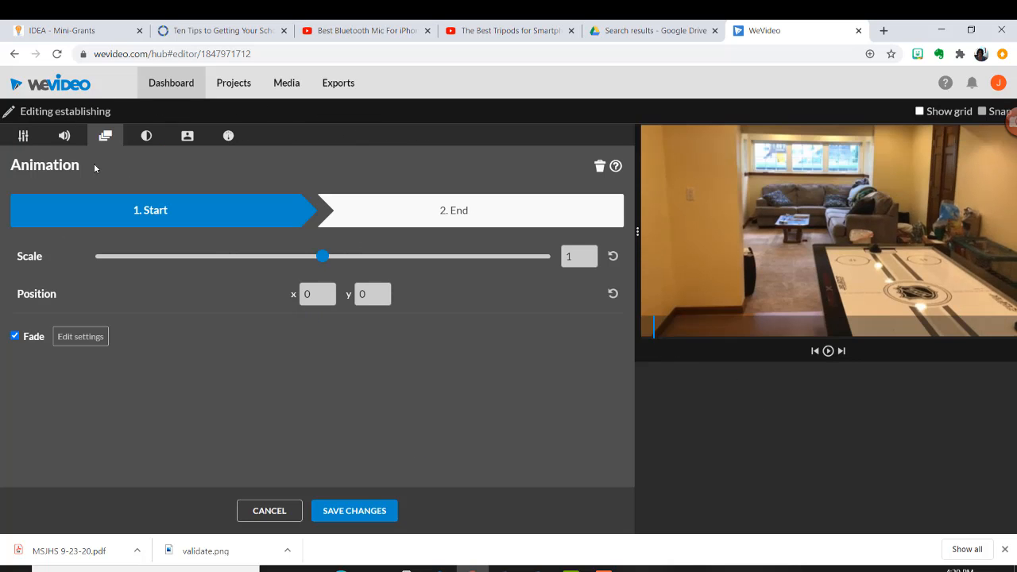
click(26, 137)
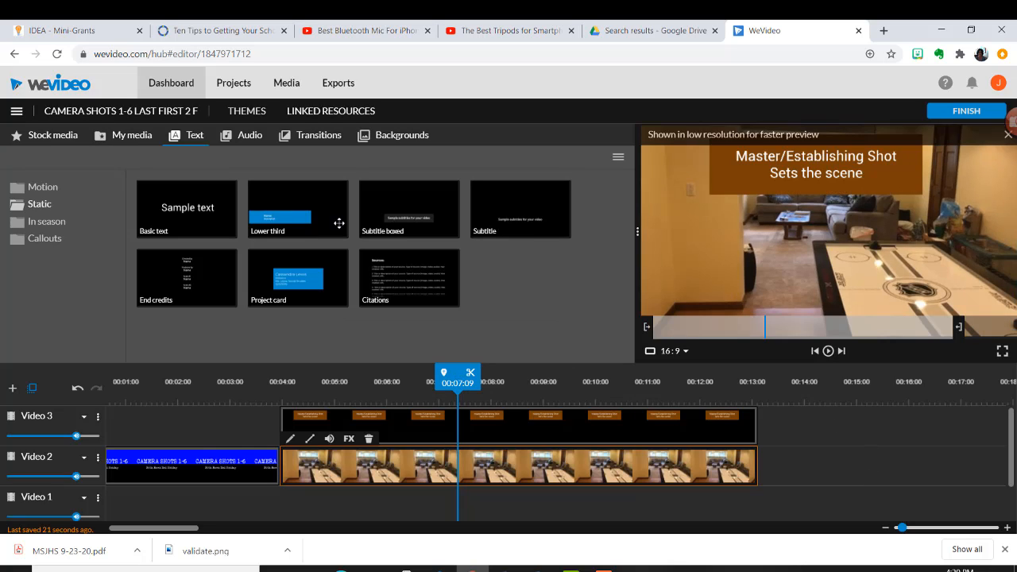
Place the shared clip MOV006 on Video 2 at 00:13:03, directly after the establishing clip, and trim its end to 00:20:14
click(58, 139)
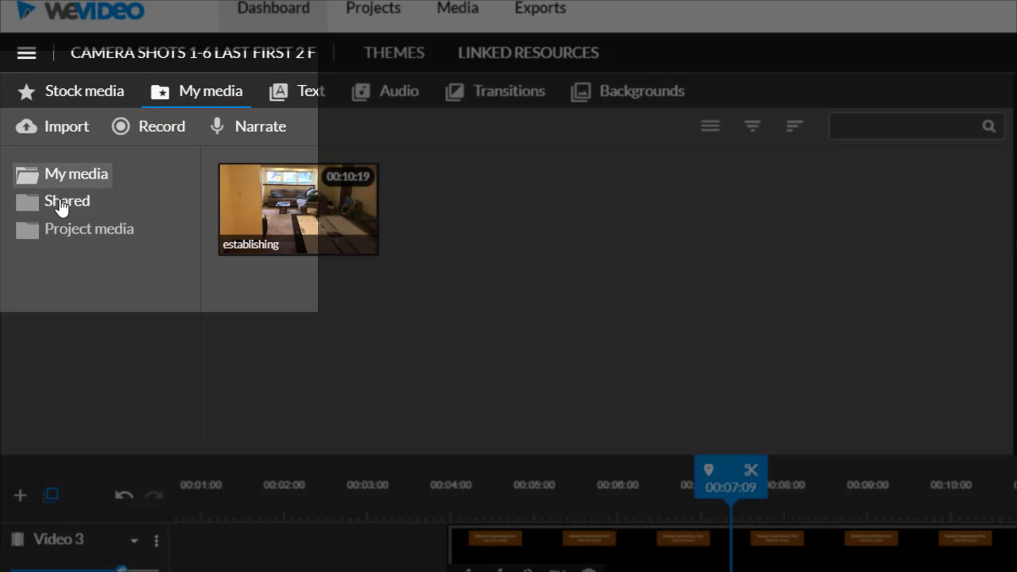
click(62, 205)
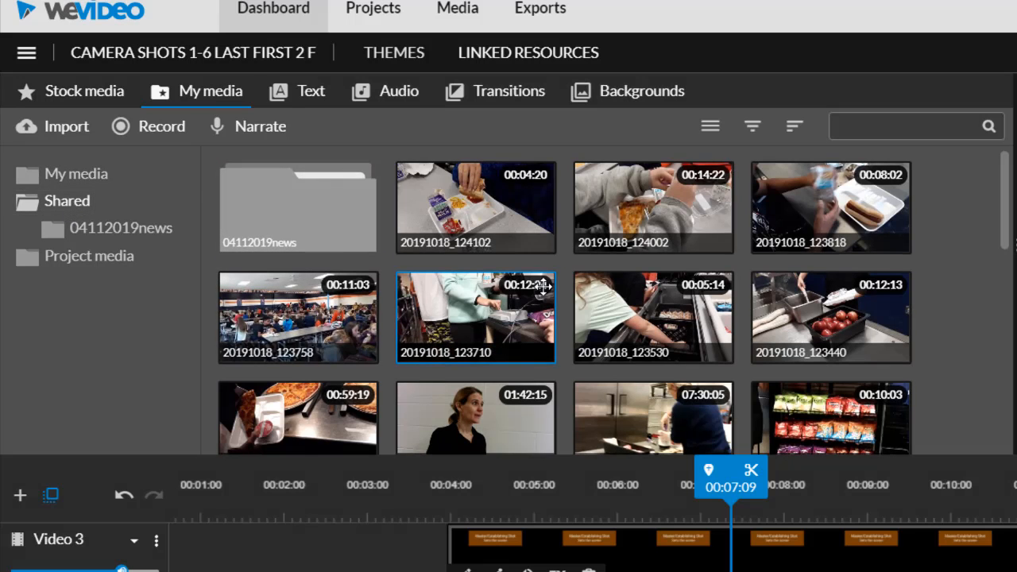
scroll(462, 318, down, 3)
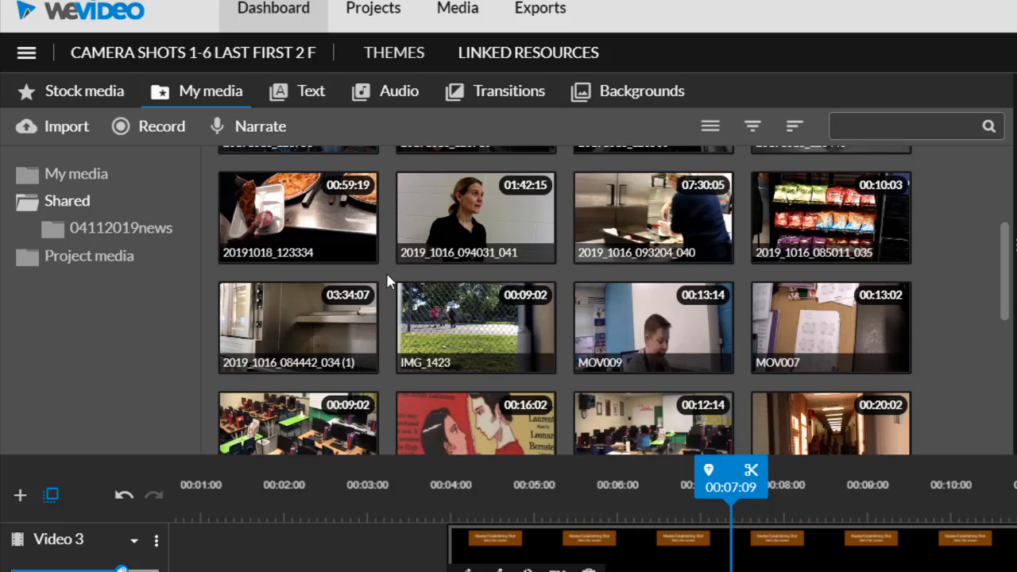
scroll(465, 319, down, 5)
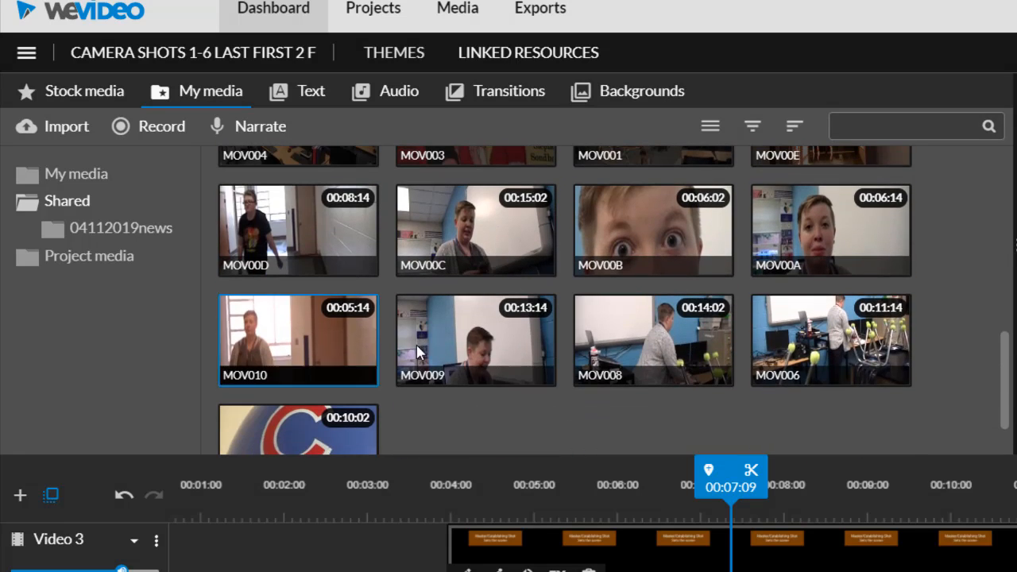
scroll(358, 374, down, 1)
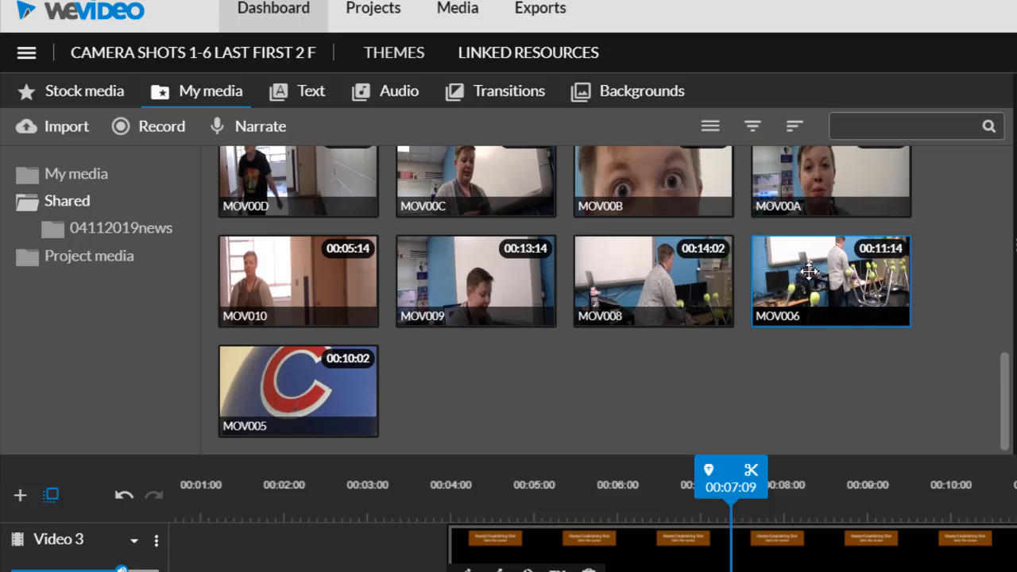
drag(873, 322, 780, 448)
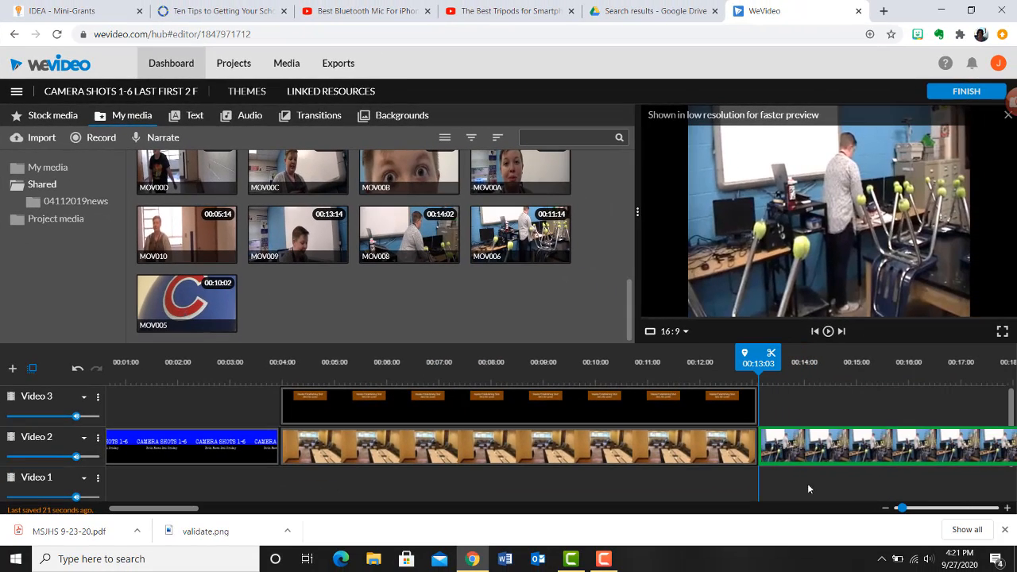
drag(807, 488, 807, 489)
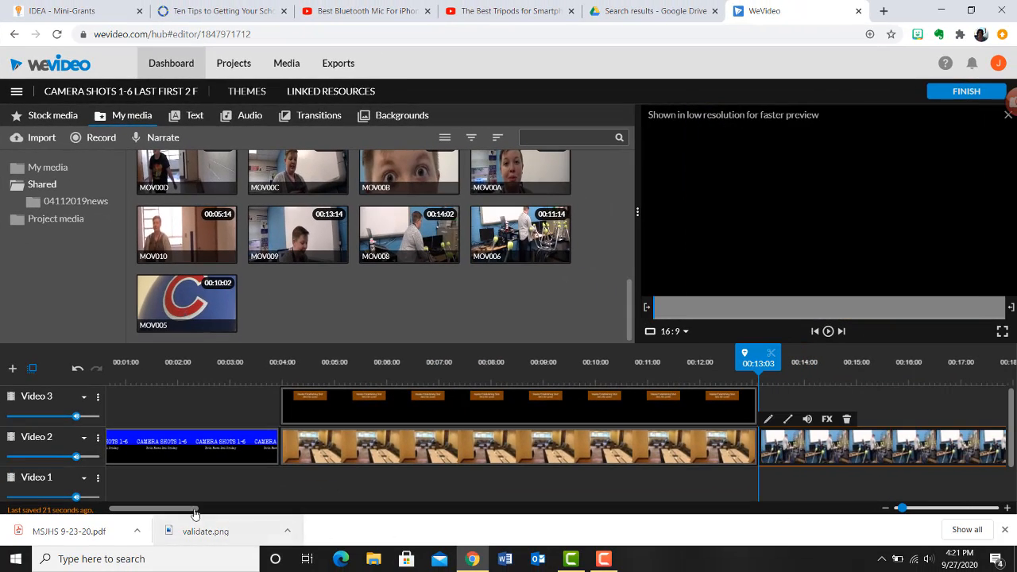
drag(198, 509, 240, 516)
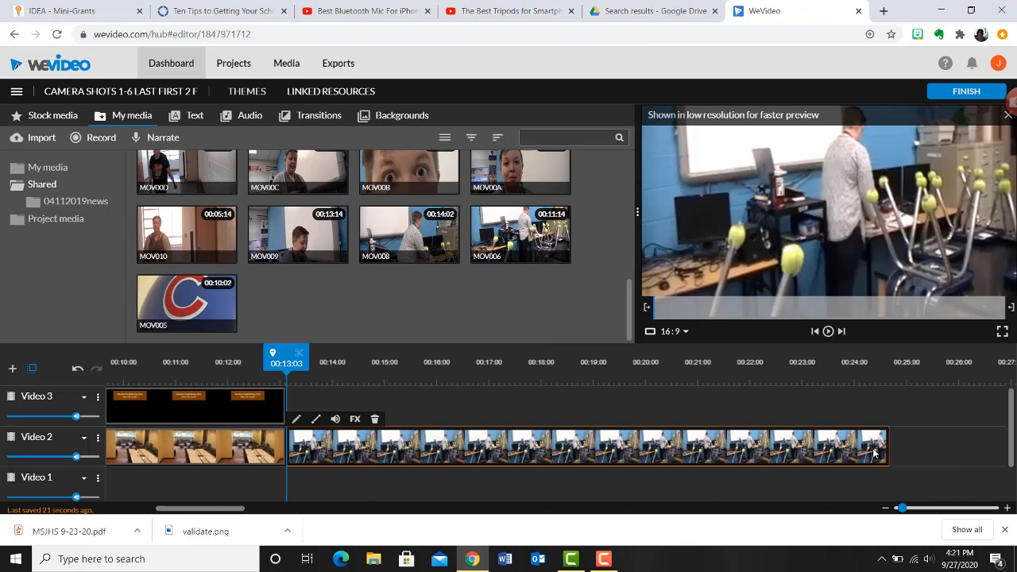
drag(883, 446, 674, 458)
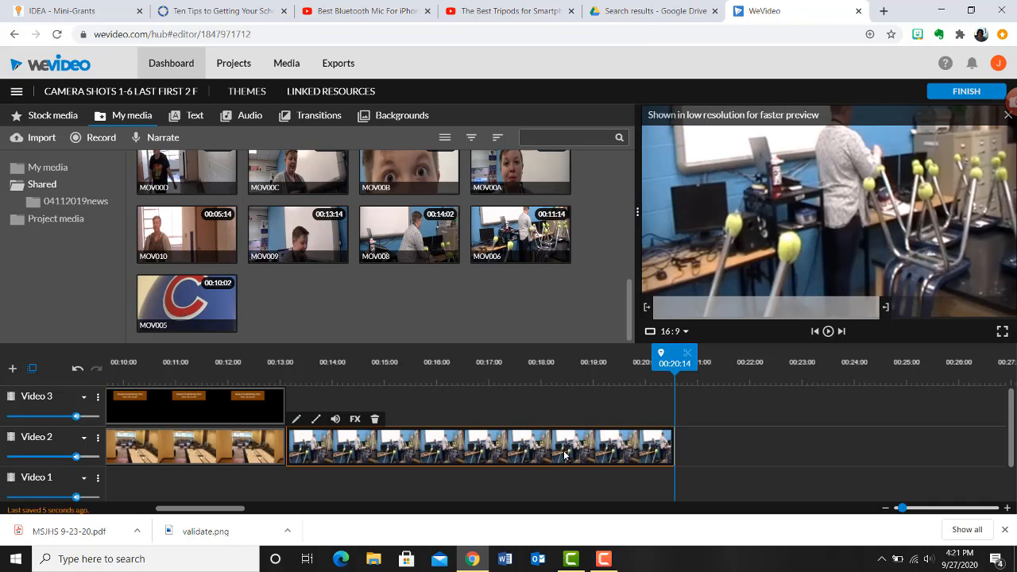
Add a static Basic text title on Video 3 above MOV006 reading "Full Shot" and "Head to Toes" on two lines, with text size 70
click(190, 118)
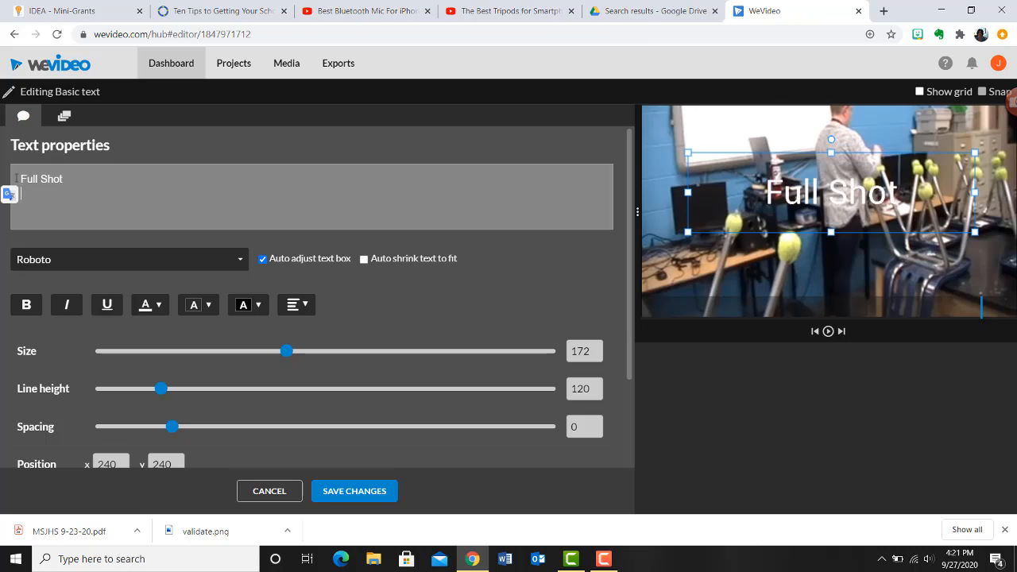
text(Head to Toes)
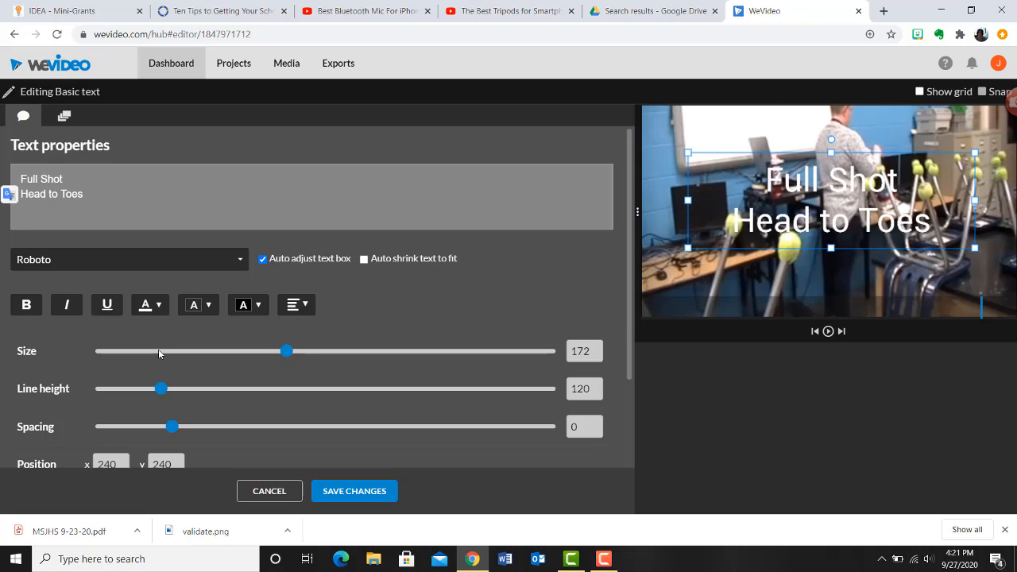
key(ctrl+a)
drag(158, 353, 166, 352)
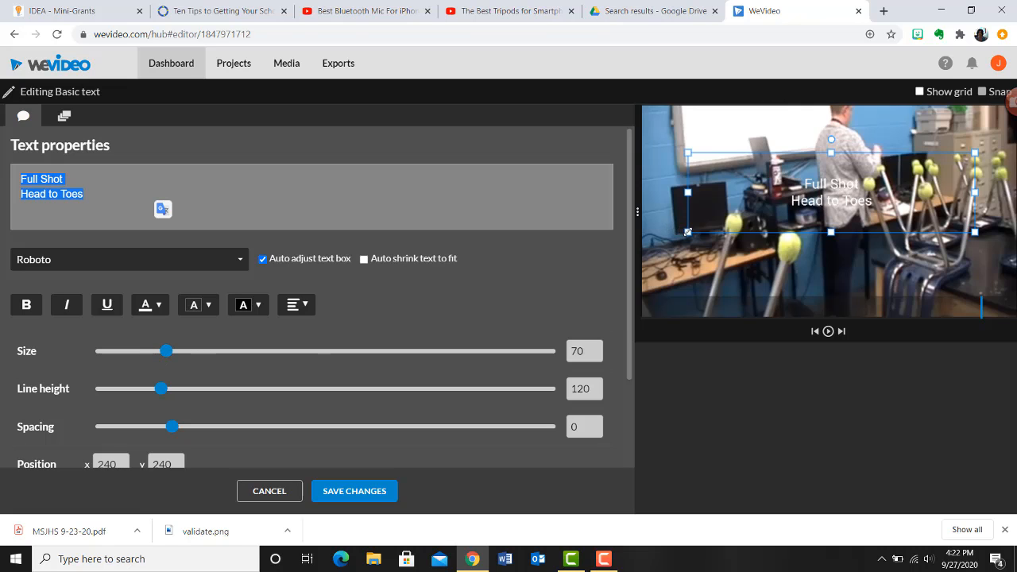
Narrow the text box around the "Full Shot" title and give it a dark brown background colour
drag(688, 232, 776, 239)
click(248, 304)
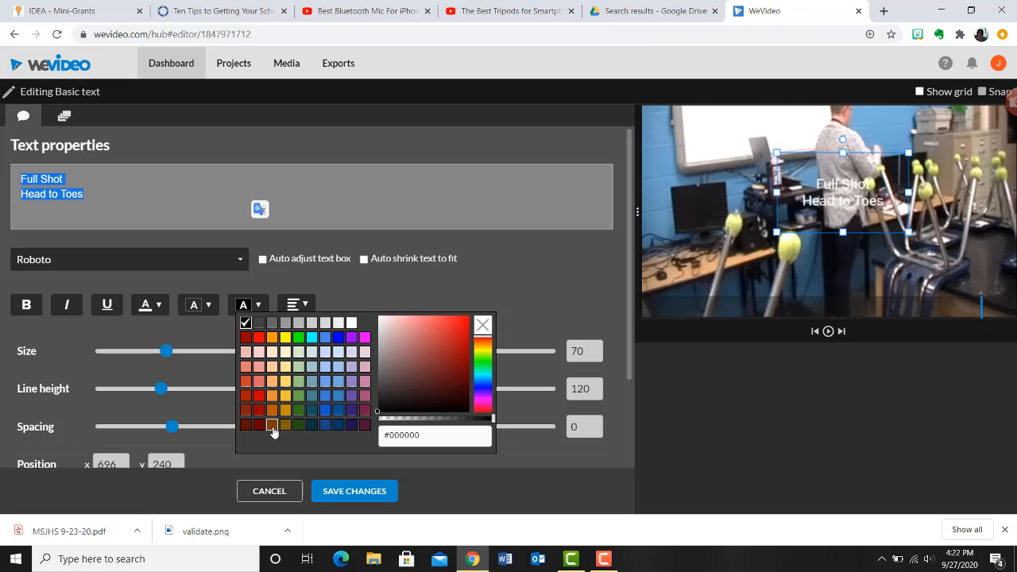
click(271, 425)
Move the "Full Shot" title beside the person to about x 53, y 326, enable its Fade animation and save the changes
drag(852, 192, 734, 199)
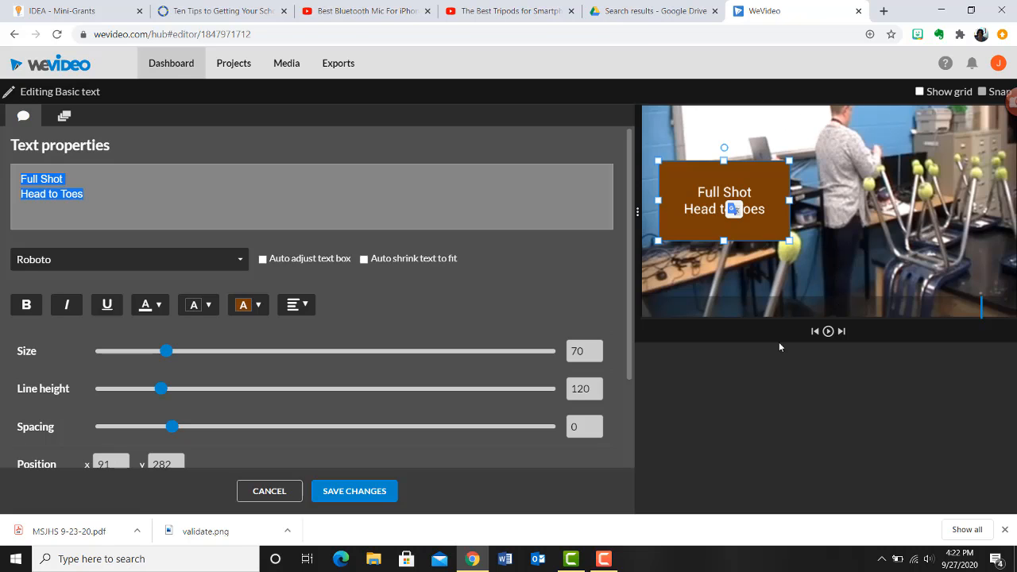
drag(721, 189, 714, 198)
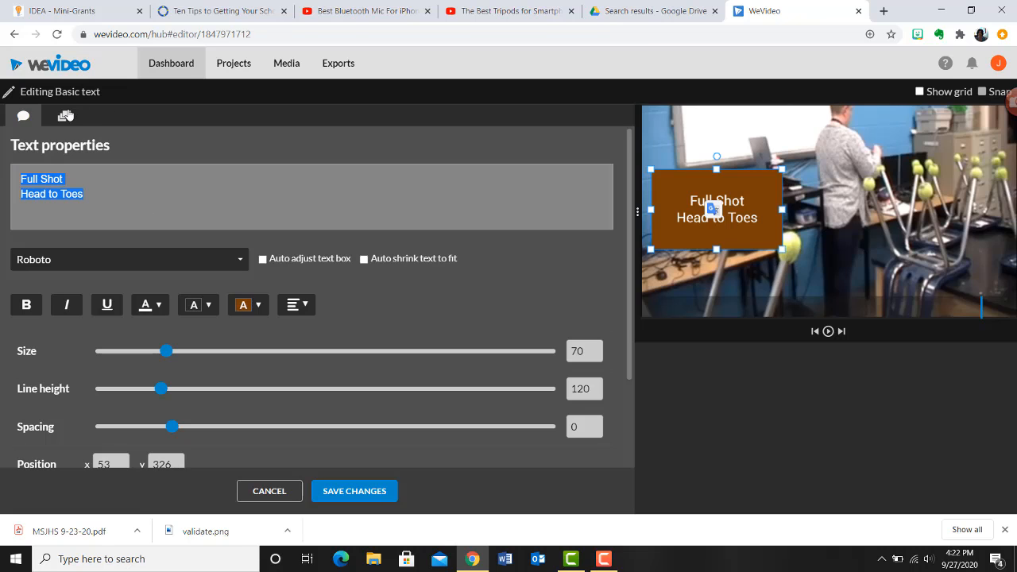
click(64, 117)
click(14, 317)
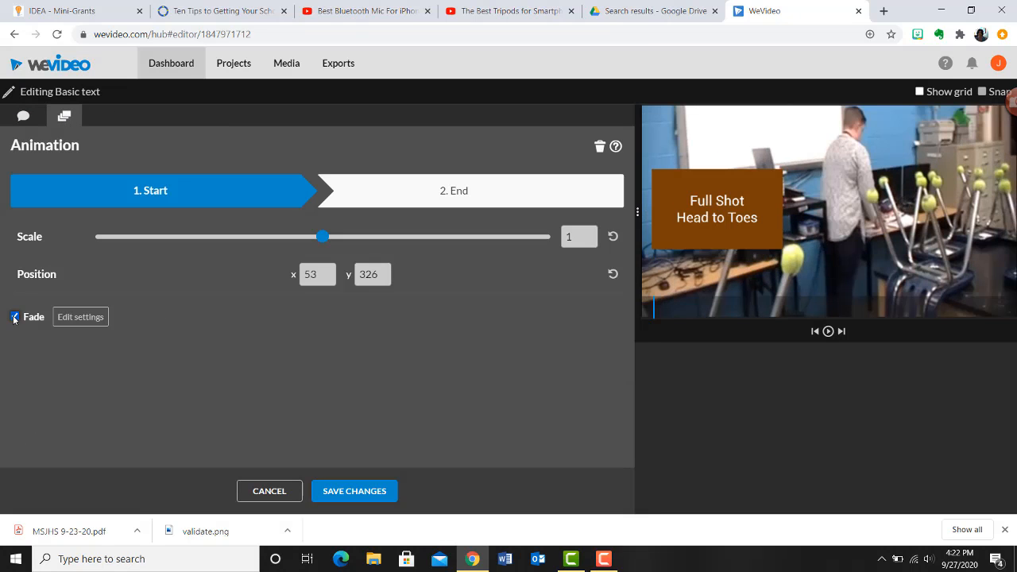
click(355, 491)
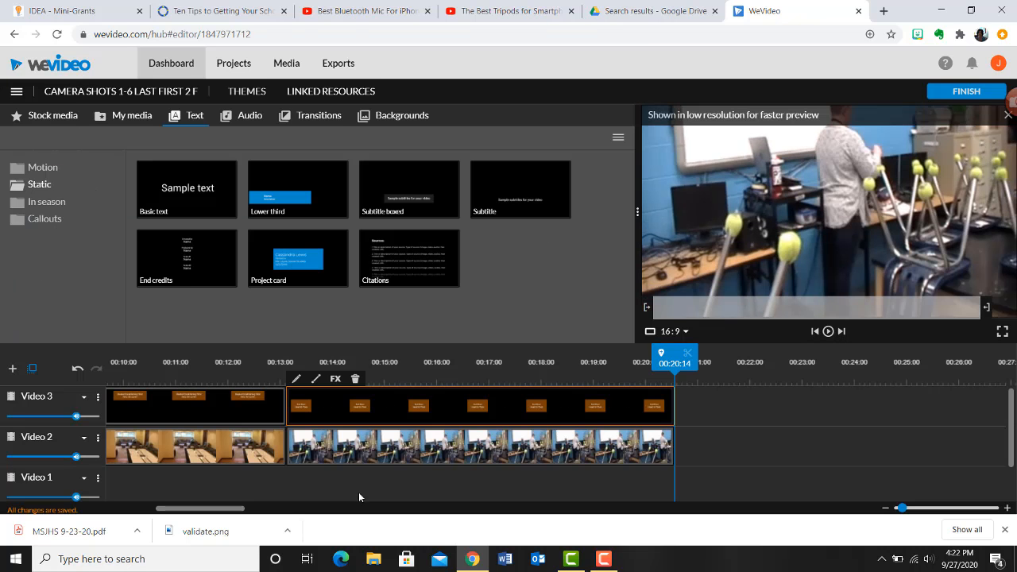
Enable the Fade animation on the MOV006 clip and save the changes
double_click(444, 454)
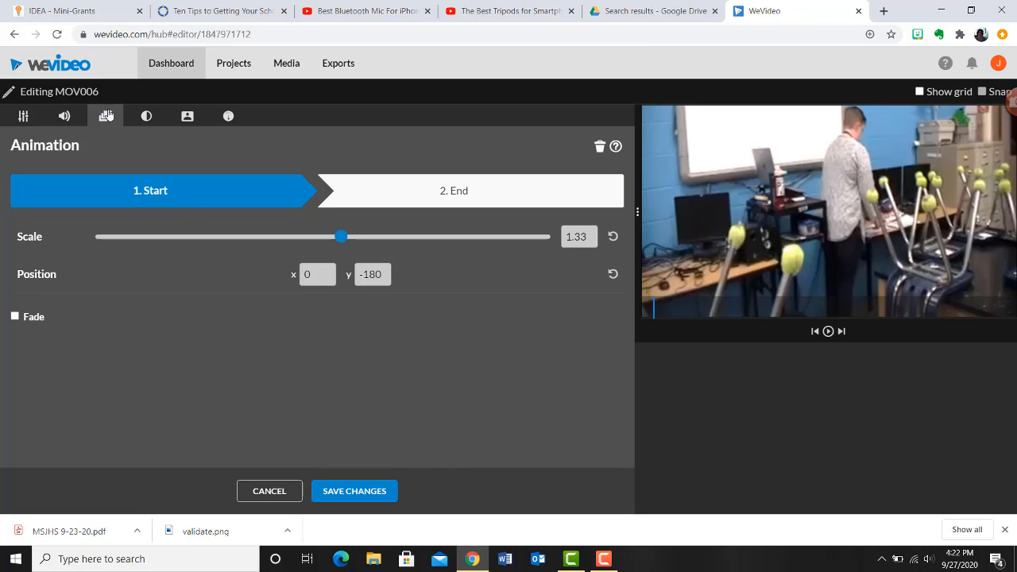
click(14, 316)
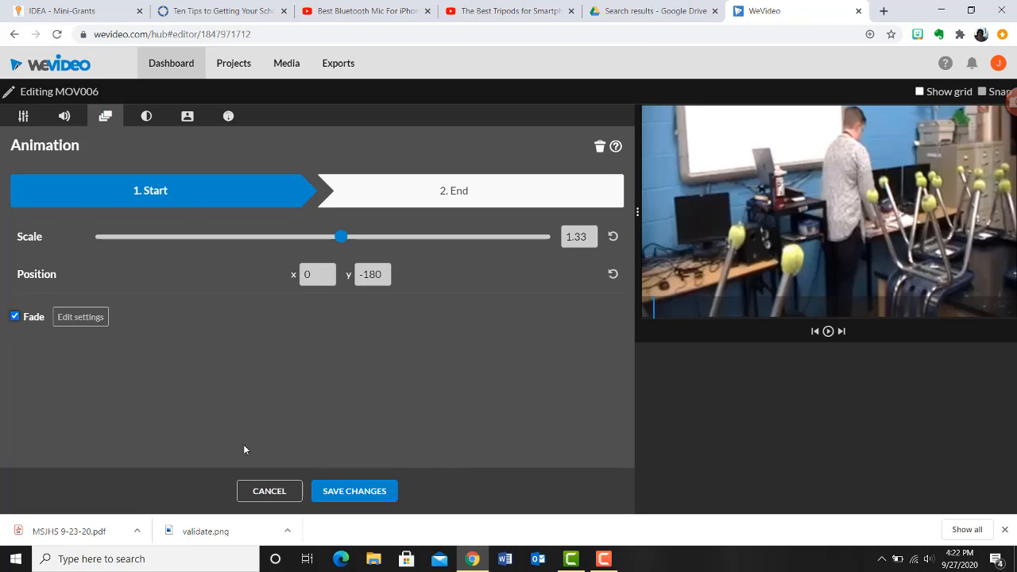
click(351, 491)
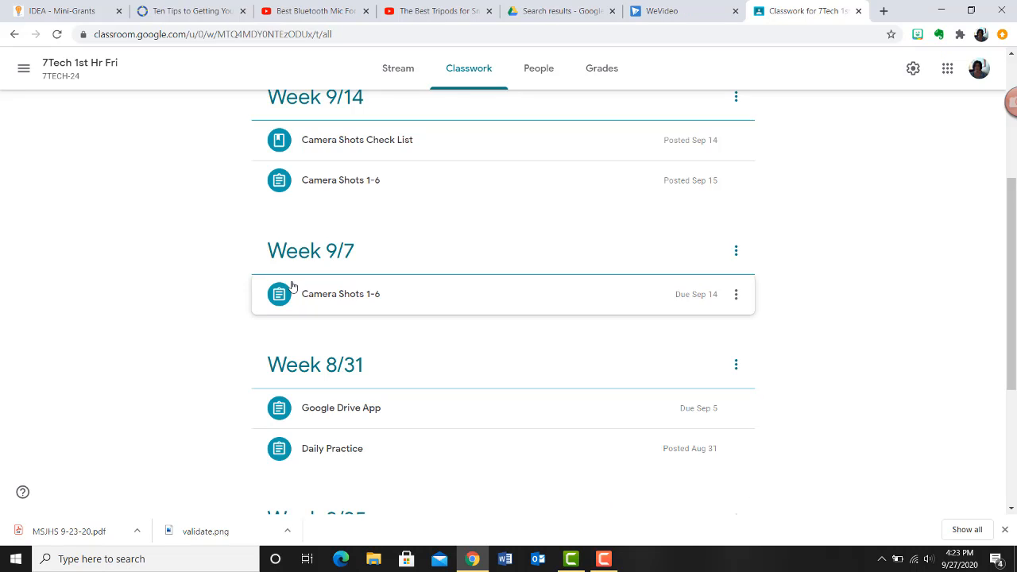
Switch to Google Classroom and open the Camera Shots Assignment handout attached to the Week 9/7 "Camera Shots 1-6" assignment
click(336, 296)
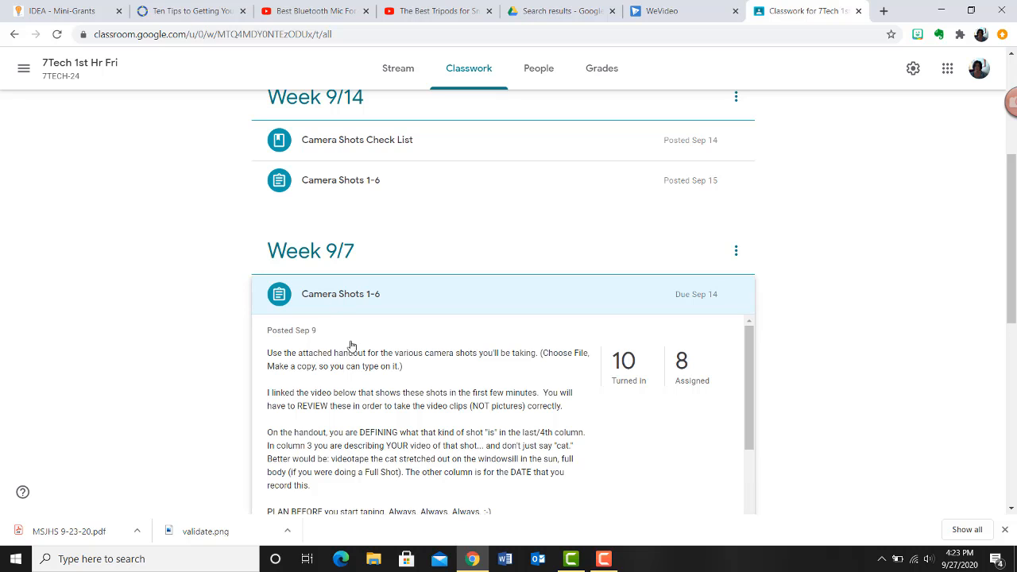
scroll(346, 342, down, 8)
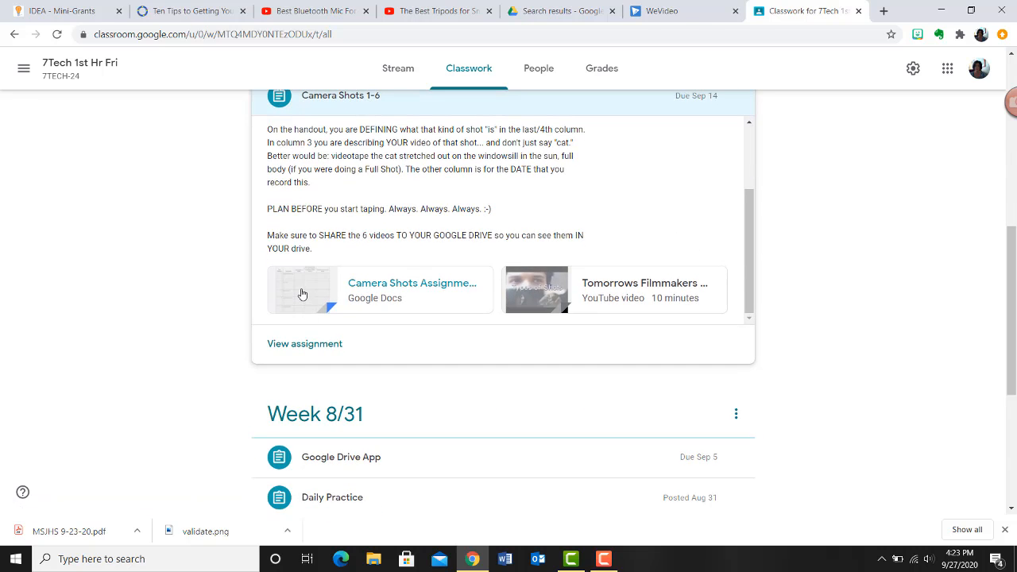
click(301, 295)
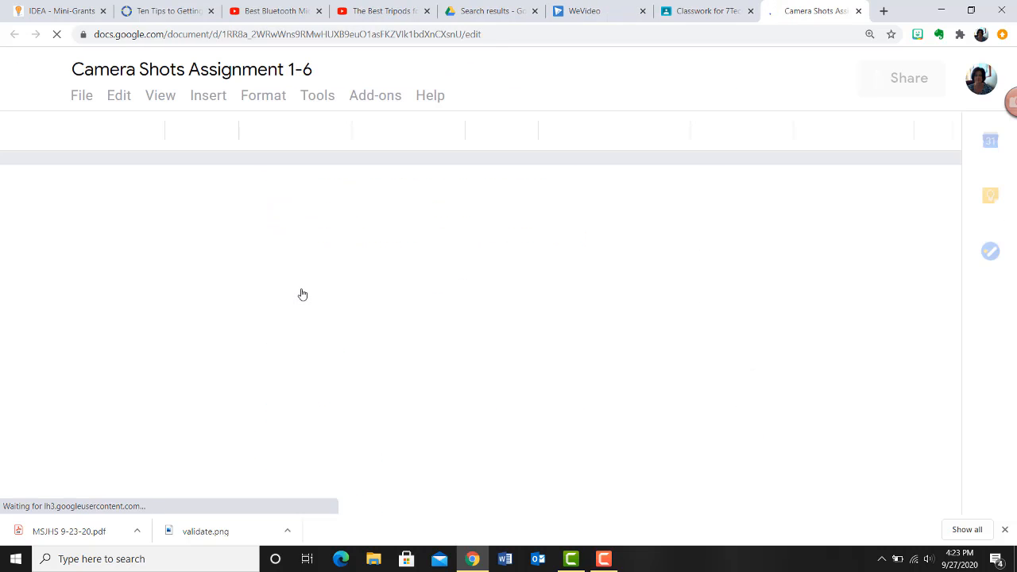
Review the shot names and the description and definition columns in the handout's table, and return to the Classroom assignment
scroll(225, 328, down, 6)
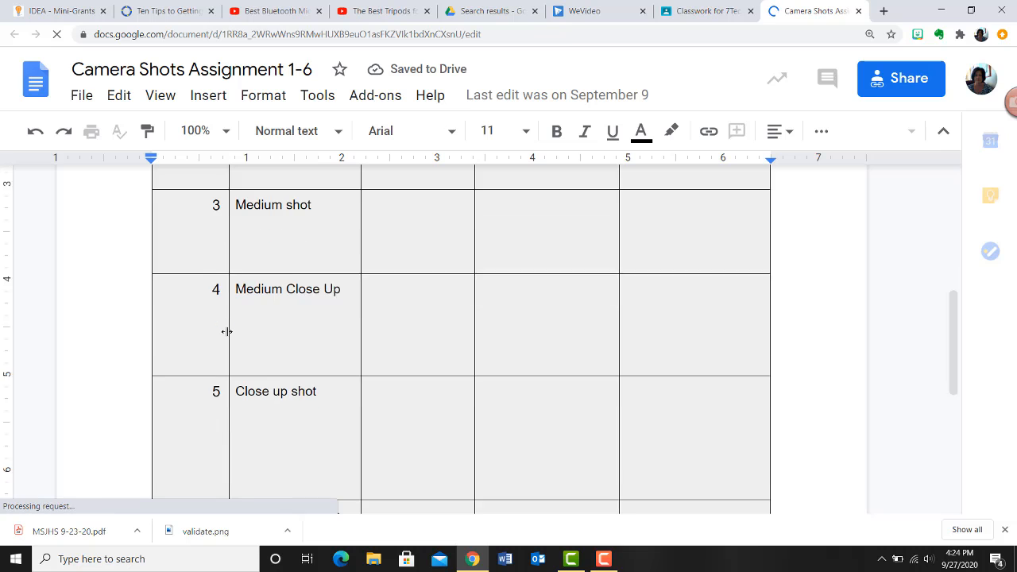
scroll(569, 259, up, 5)
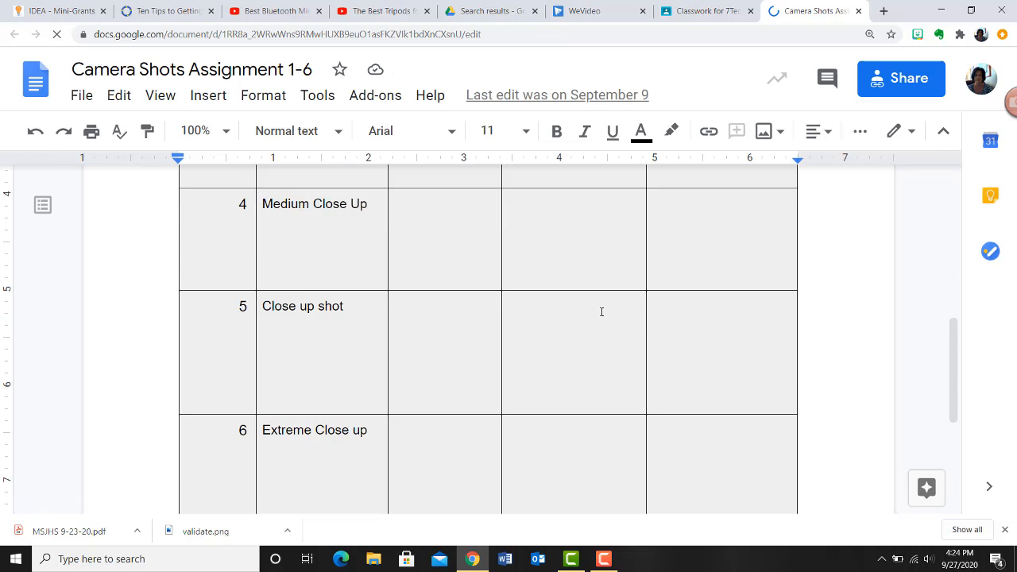
scroll(607, 325, up, 1)
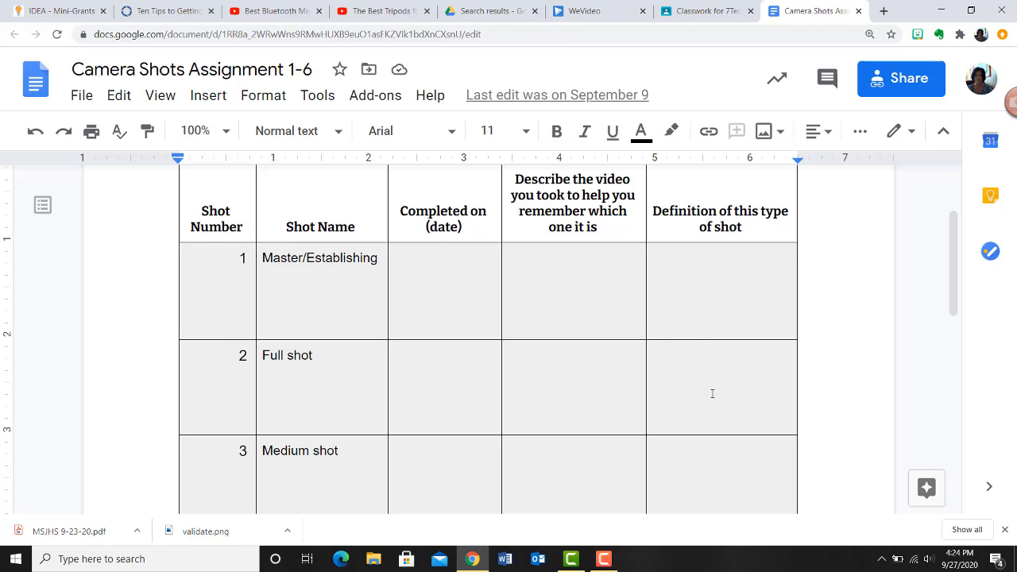
scroll(712, 393, up, 1)
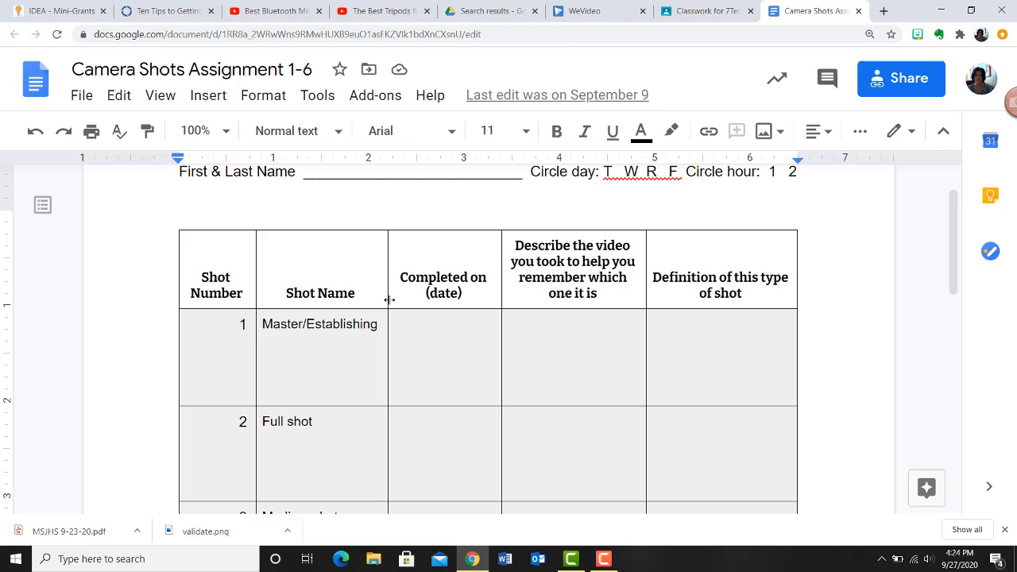
click(704, 11)
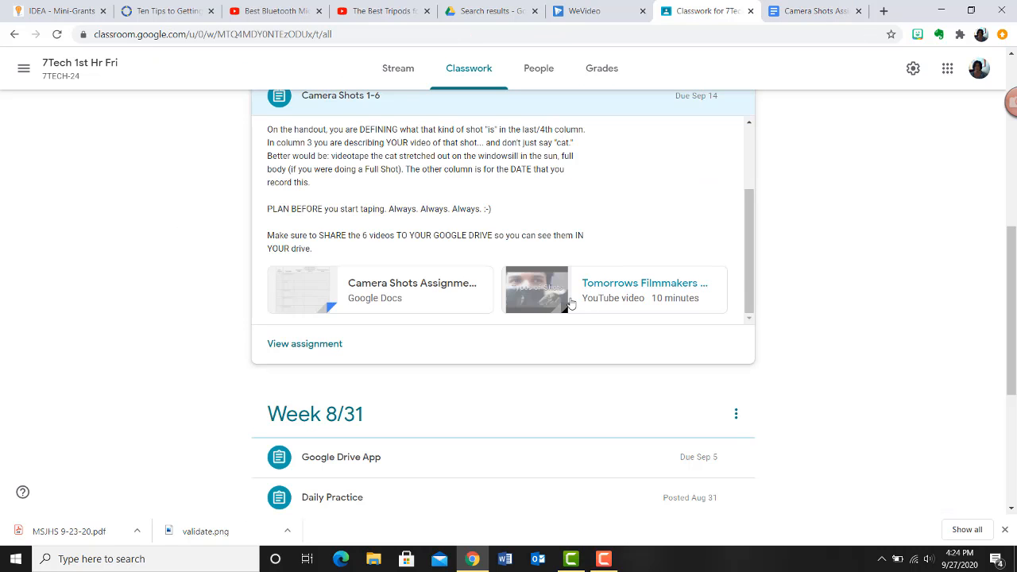